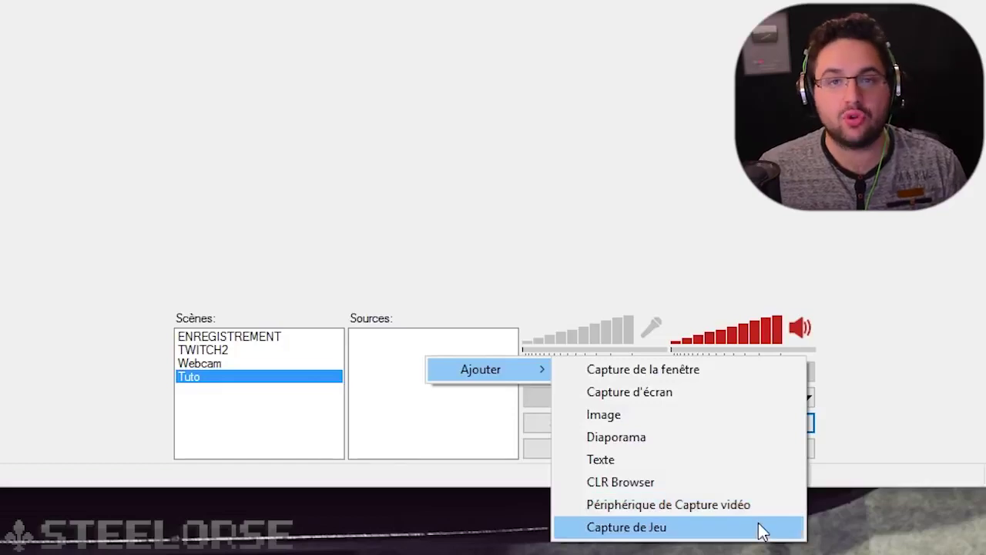
# Add a game capture source to the Tuto scene under the name Capture de Jeu
pyautogui.click(762, 532)
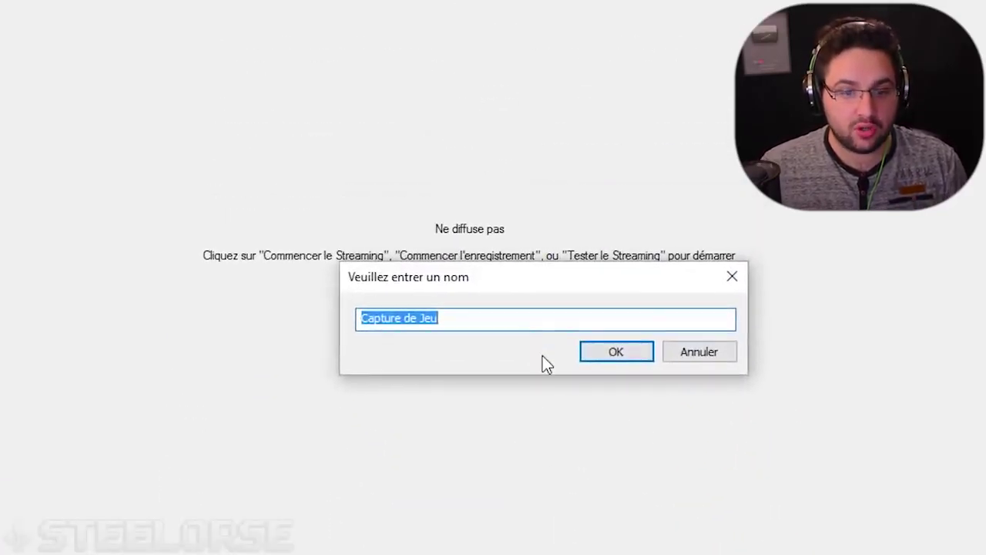
pyautogui.click(615, 350)
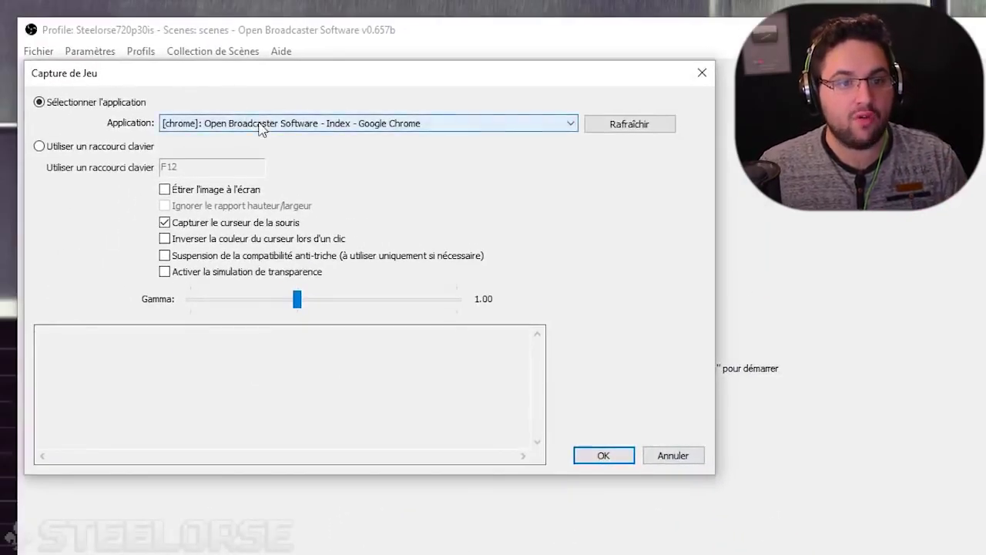
pyautogui.click(260, 128)
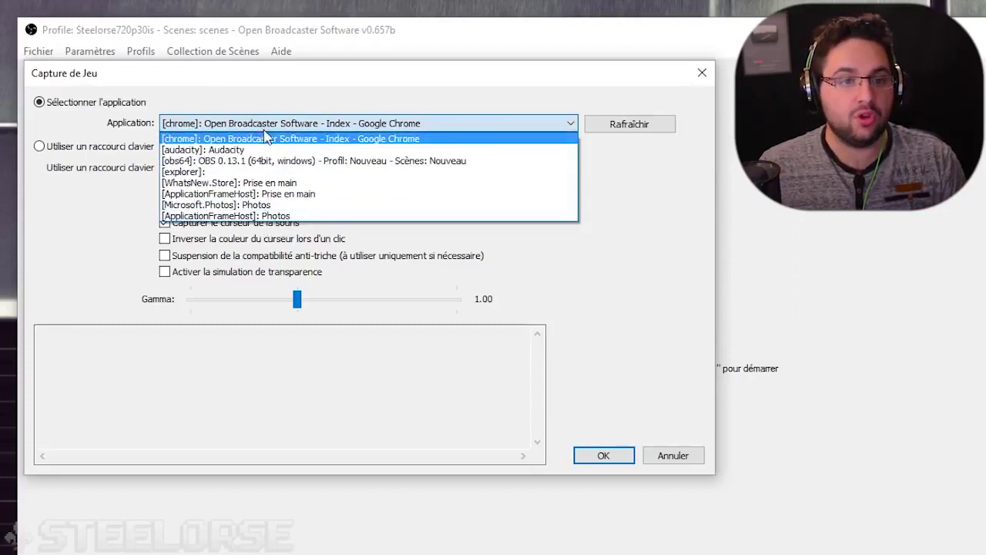
pyautogui.click(262, 138)
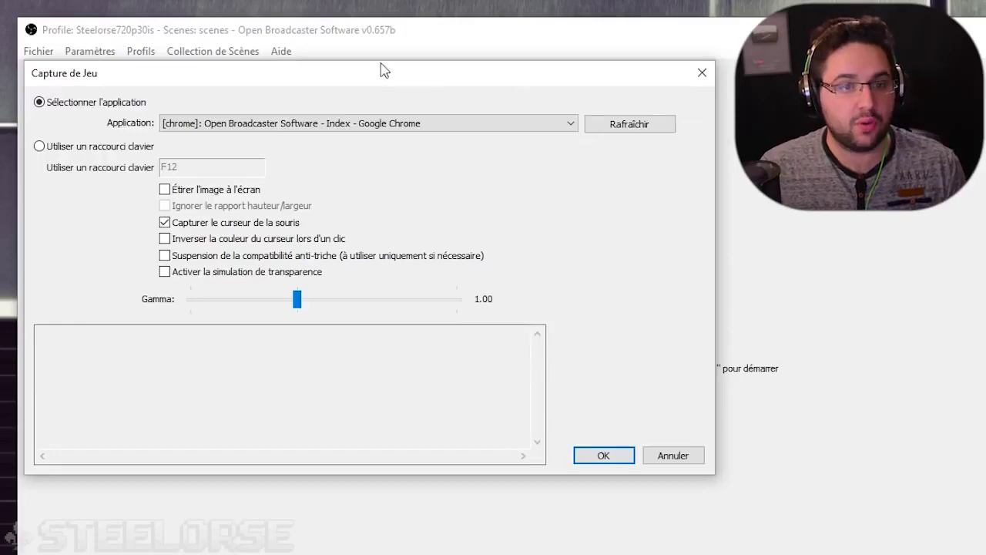
pyautogui.moveTo(380, 69); pyautogui.dragTo(528, 161)
pyautogui.click(819, 540)
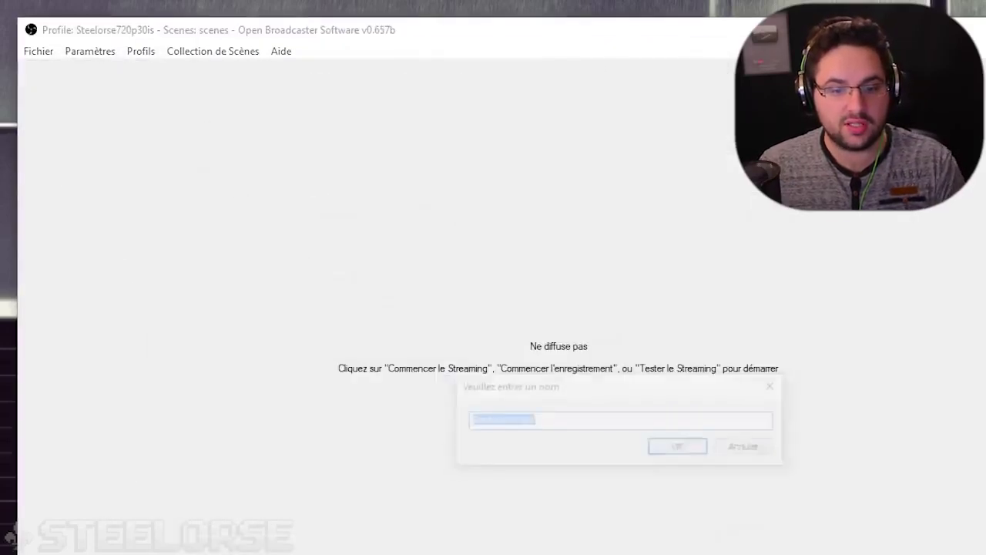
pyautogui.press('Return')
pyautogui.click(616, 457)
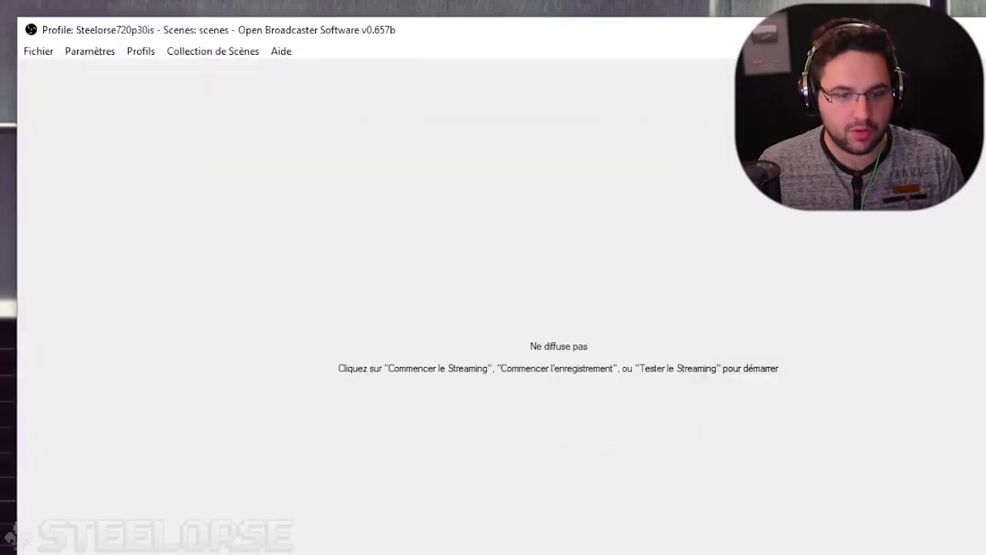
# Set the Capture de Jeu source to capture the Chrome window "Open Broadcaster Software - Index" and confirm its settings
pyautogui.click(508, 383)
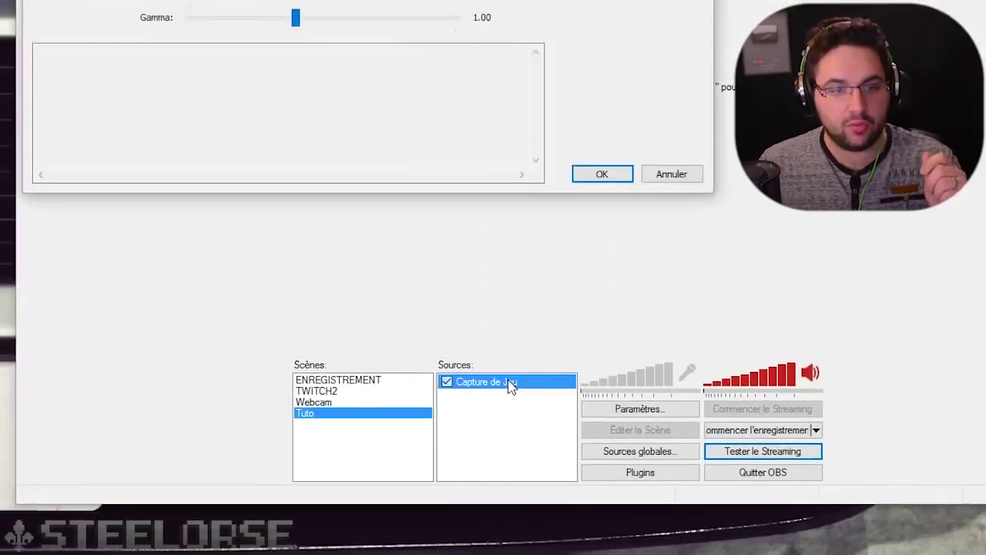
pyautogui.doubleClick(508, 383)
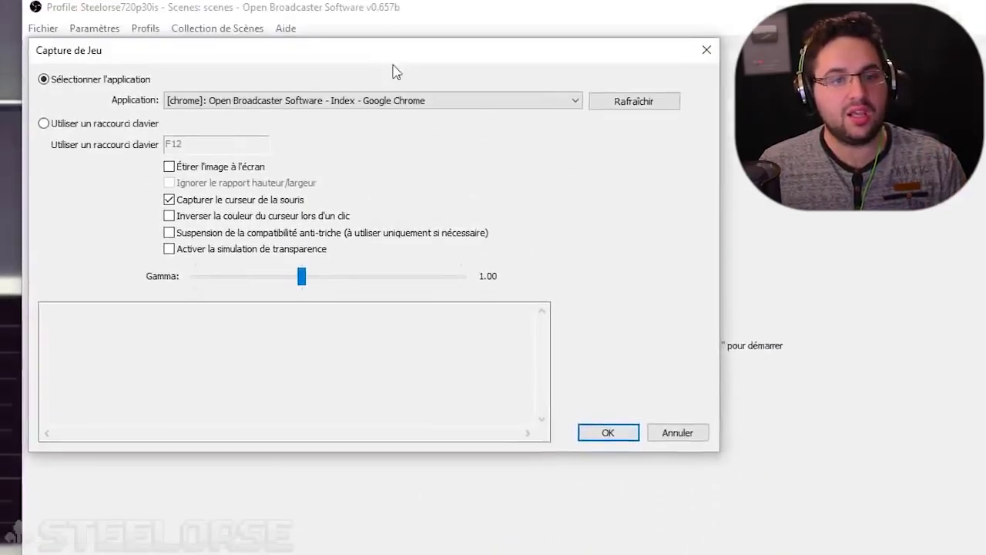
pyautogui.click(473, 129)
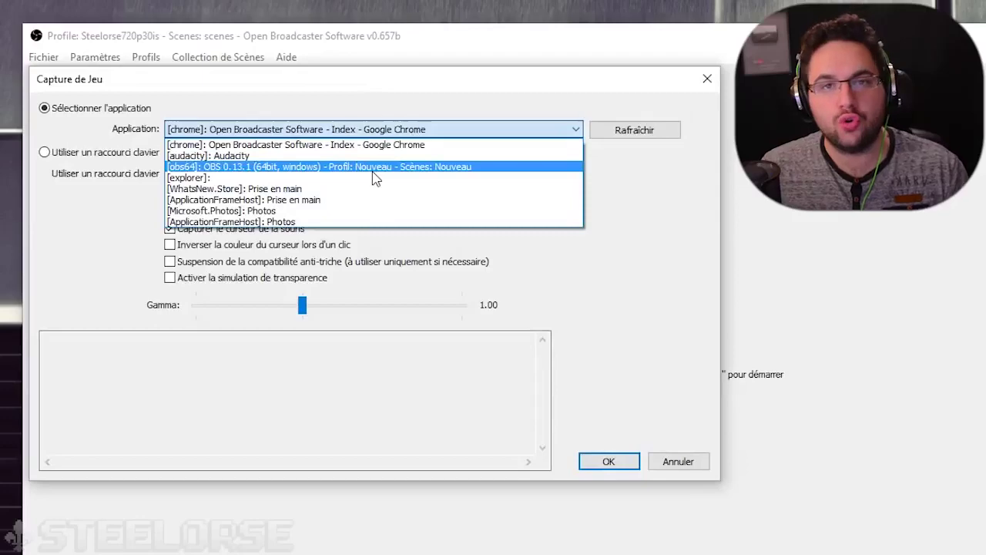
pyautogui.click(374, 146)
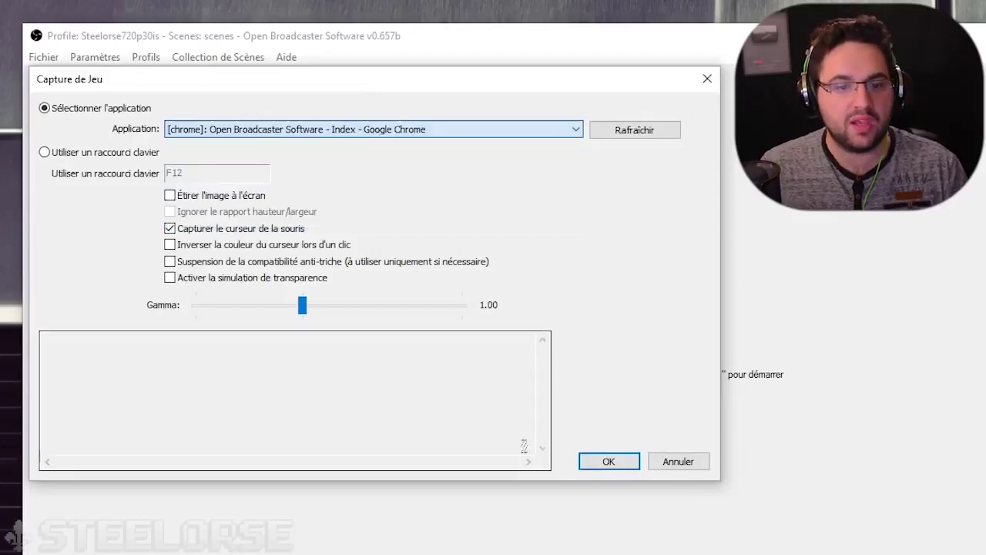
pyautogui.click(615, 462)
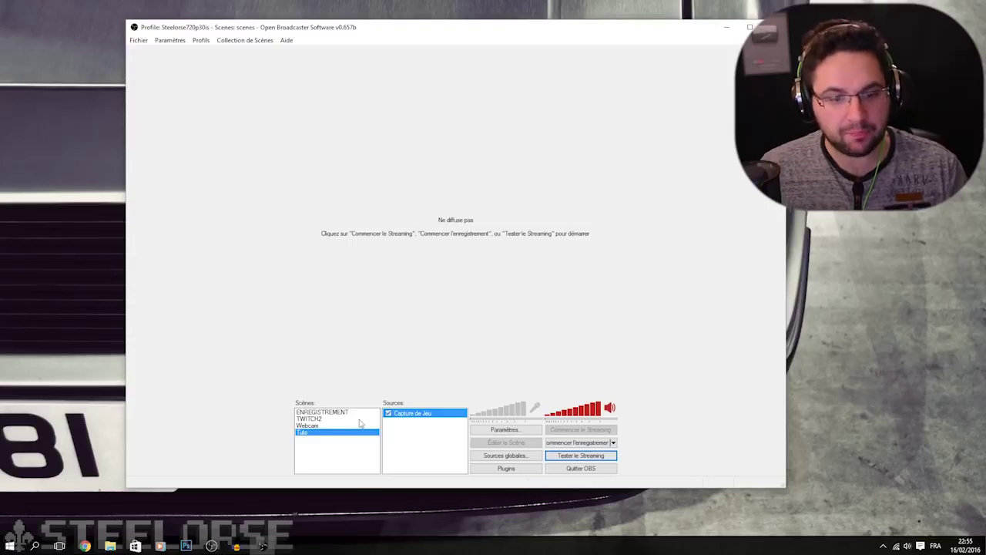
# Add a video capture device source named Périphérique de Capture vidéo that uses the Logitech HD Pro Webcam C920
pyautogui.rightClick(415, 441)
pyautogui.moveTo(429, 450)
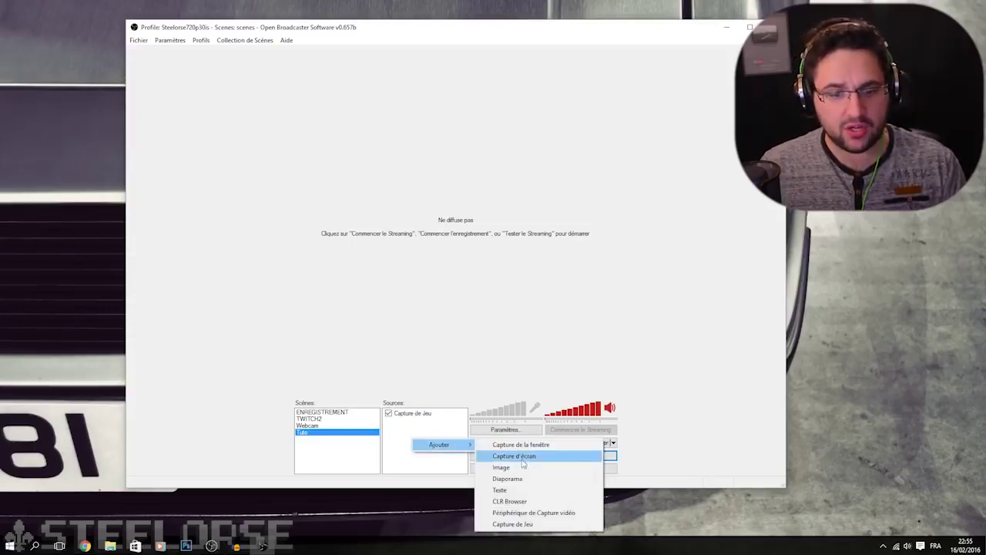
pyautogui.click(546, 514)
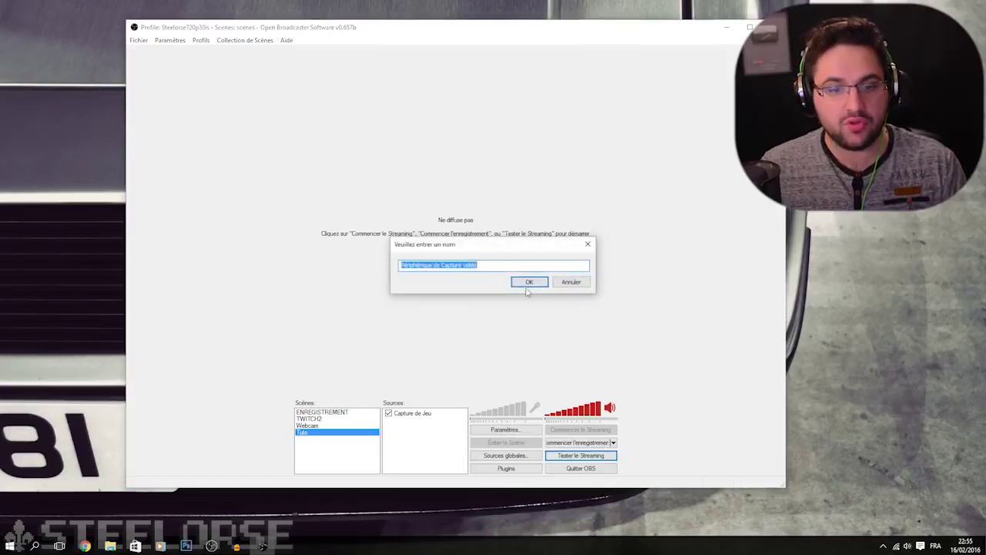
pyautogui.click(529, 282)
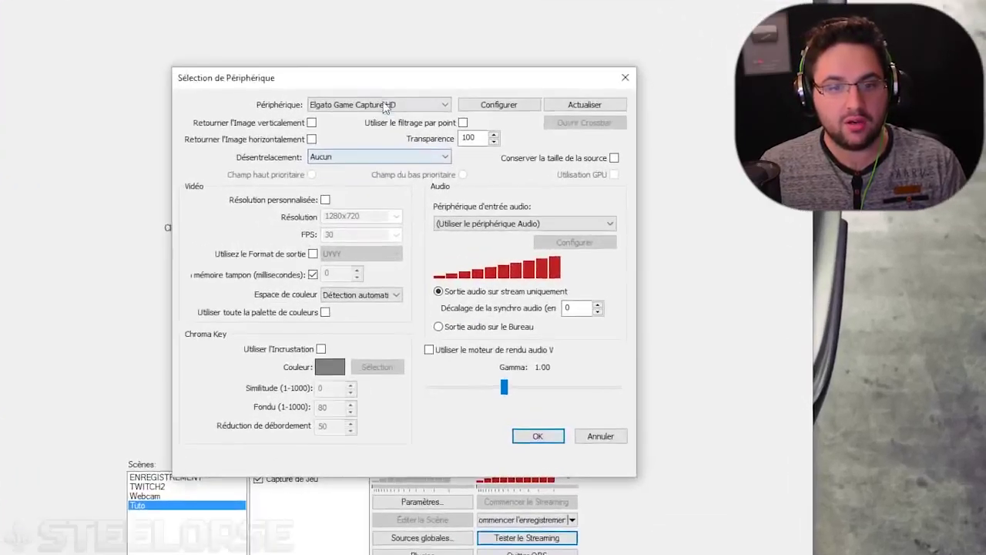
pyautogui.click(478, 144)
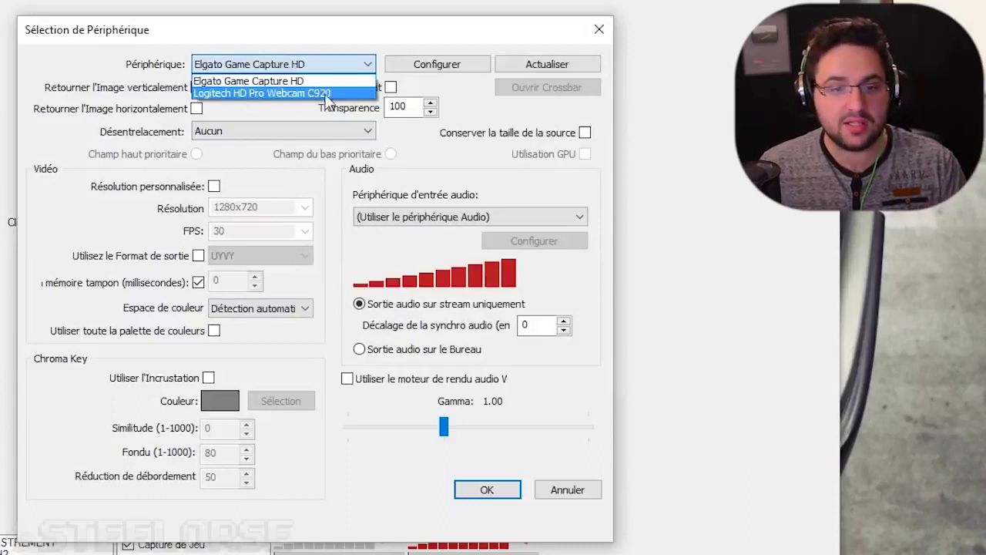
pyautogui.click(297, 94)
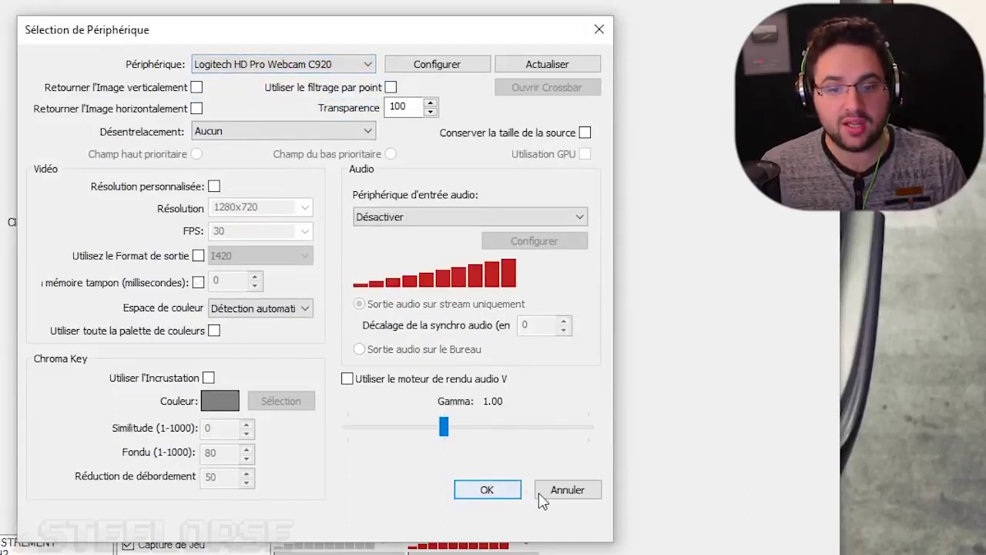
pyautogui.click(490, 490)
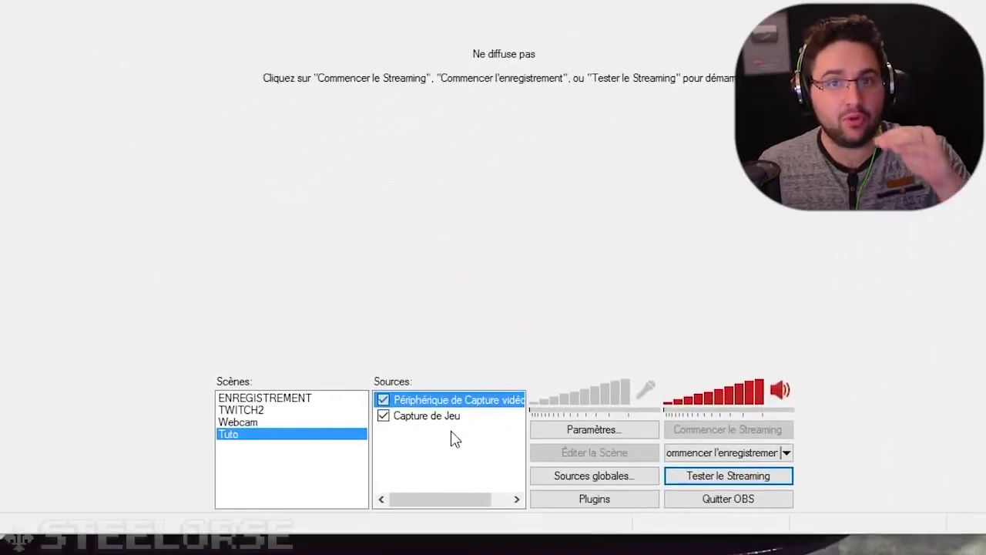
pyautogui.click(404, 416)
pyautogui.click(418, 400)
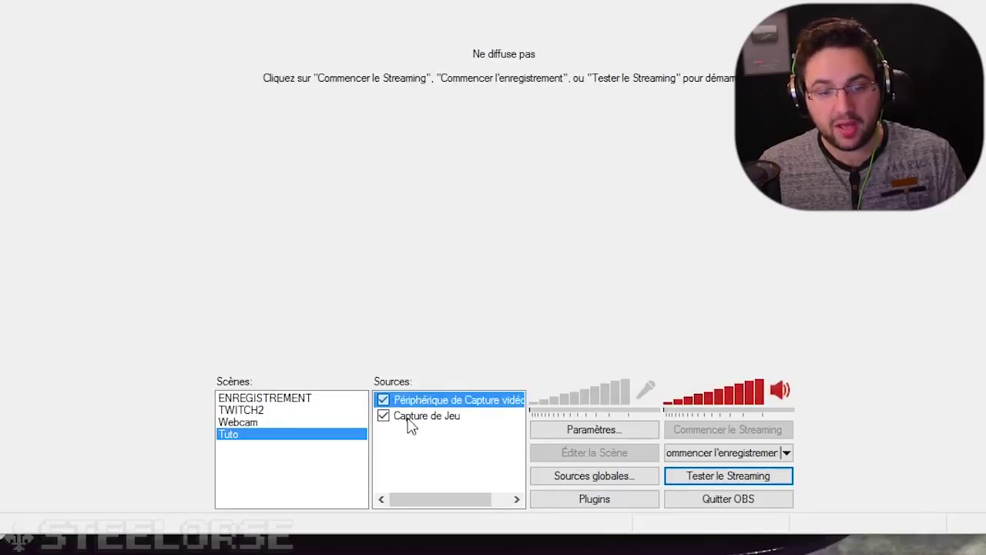
pyautogui.click(415, 417)
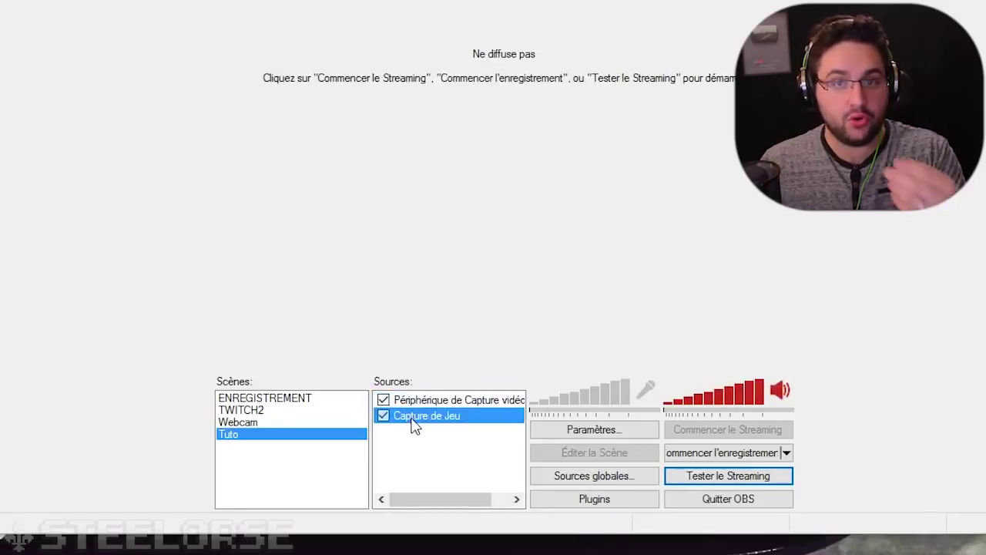
pyautogui.click(420, 401)
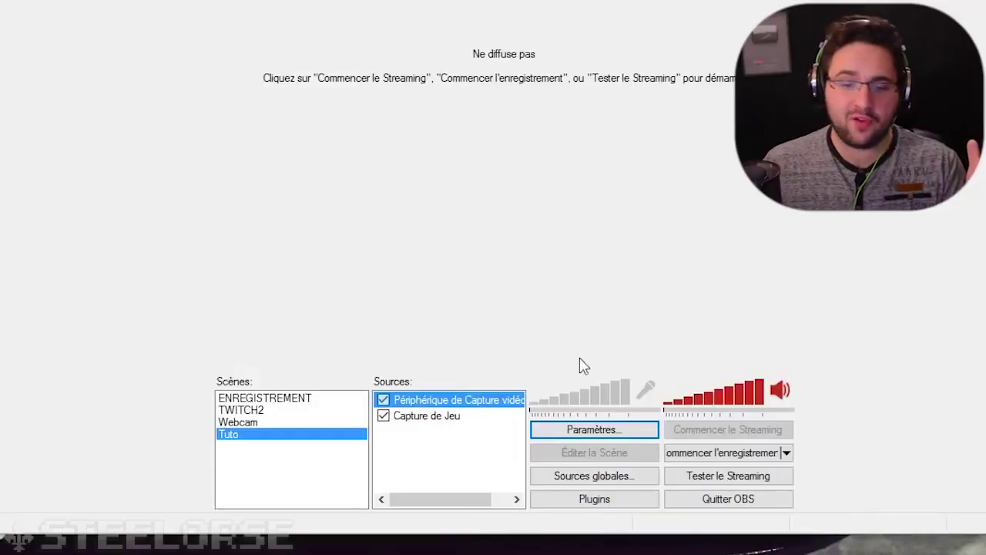
# Examine the encoding settings, including the maximum video bitrate and the audio codec, bitrate and channel options
pyautogui.click(581, 430)
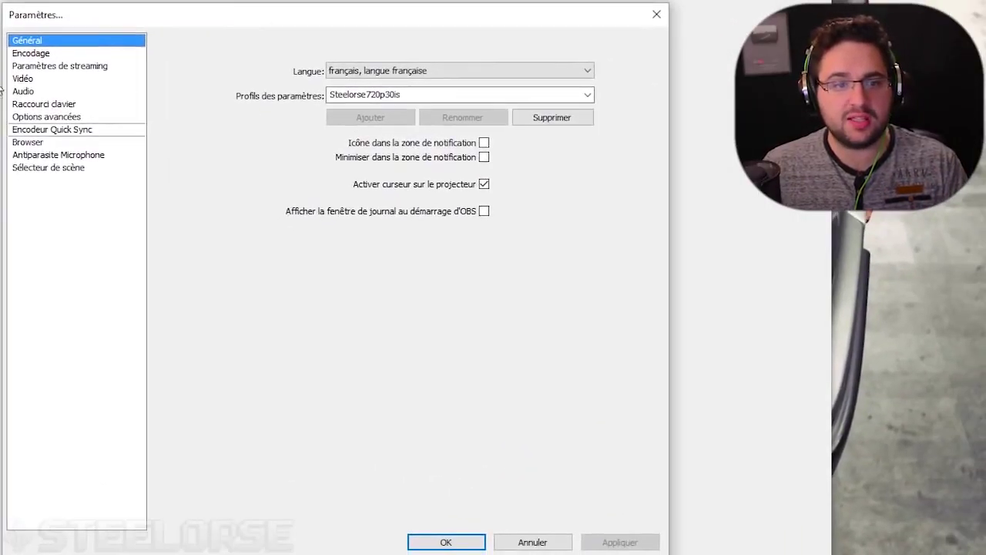
pyautogui.click(39, 53)
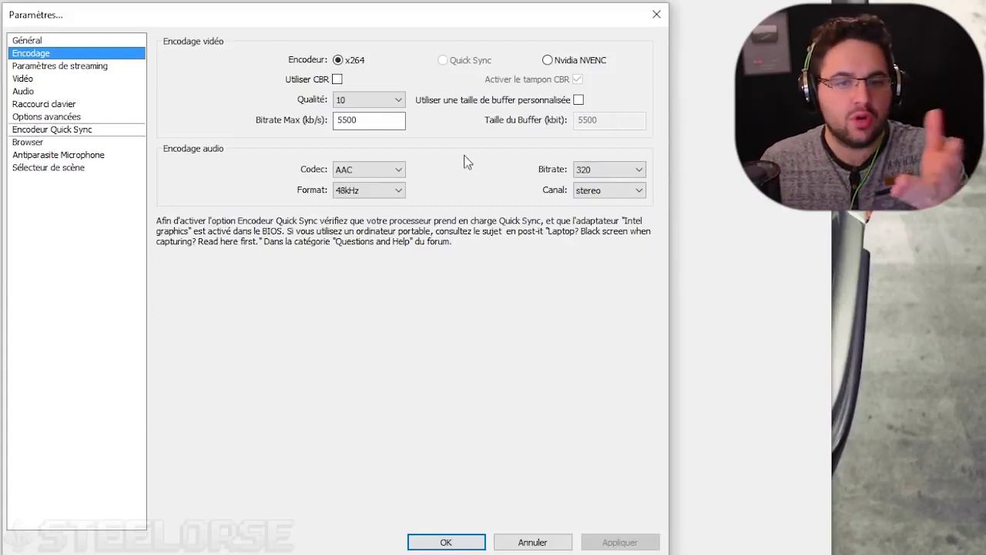
pyautogui.doubleClick(350, 121)
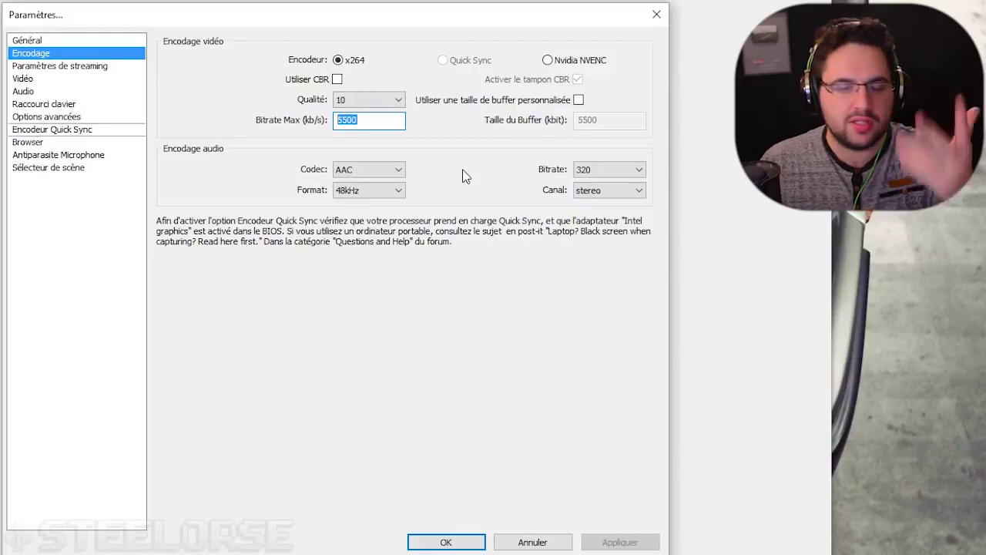
pyautogui.click(398, 170)
pyautogui.click(398, 171)
pyautogui.click(608, 169)
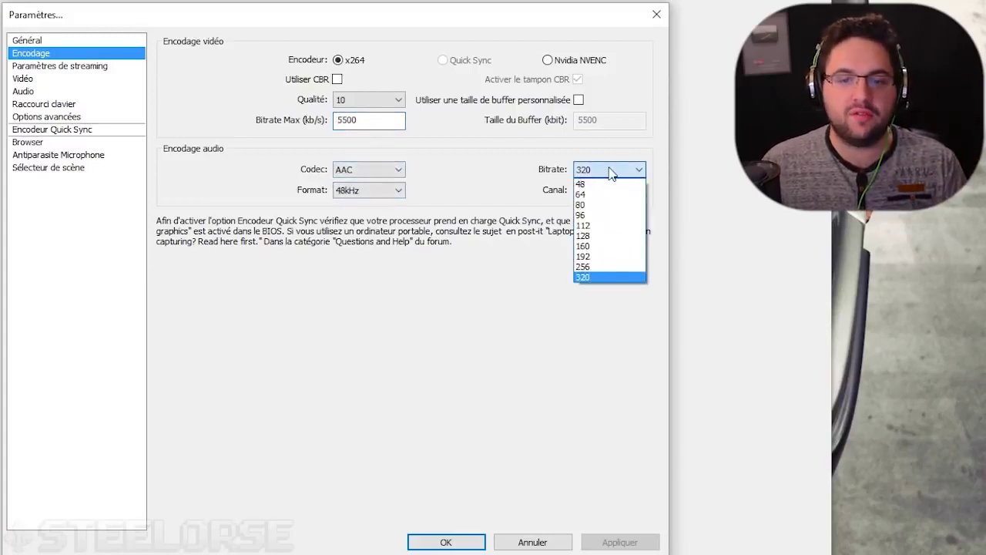
pyautogui.click(612, 171)
pyautogui.click(615, 194)
pyautogui.click(615, 194)
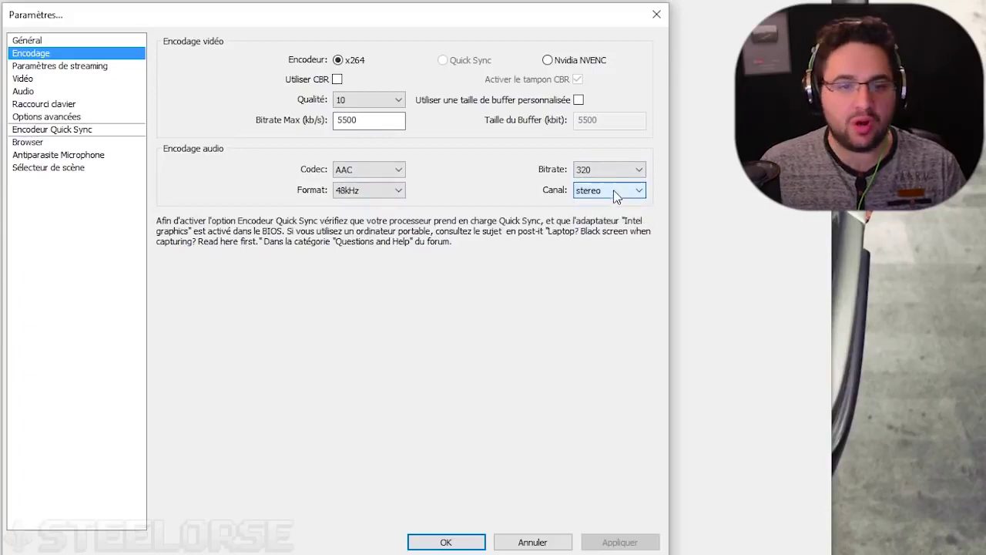
# Check the output mode options in the streaming settings, keep Sortie vers un Fichier seulement, and close the settings without saving
pyautogui.click(72, 67)
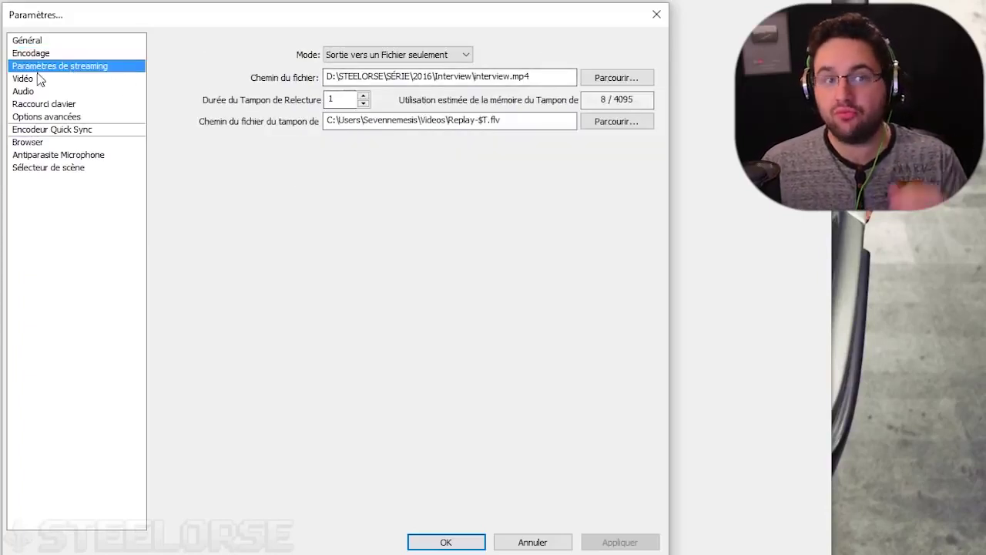
pyautogui.click(345, 58)
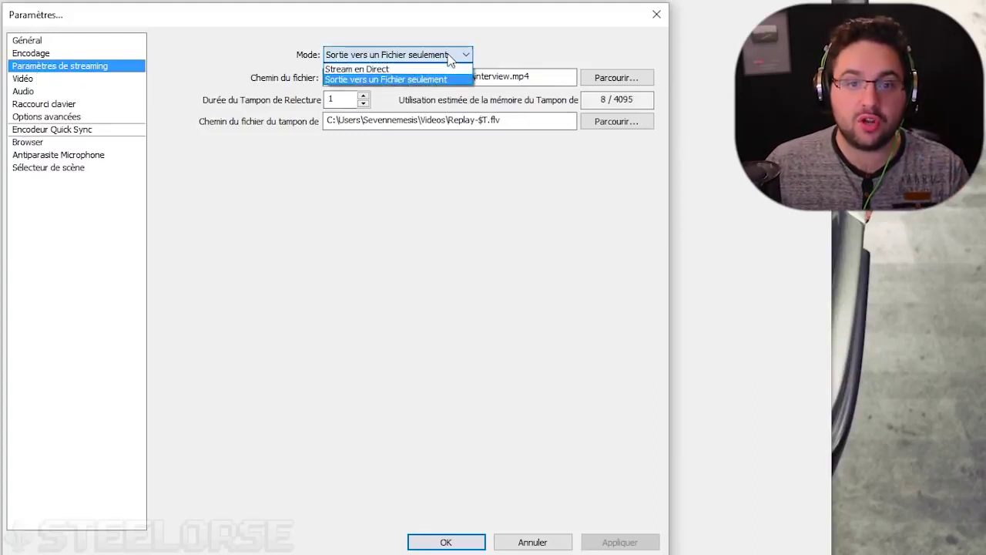
pyautogui.click(370, 80)
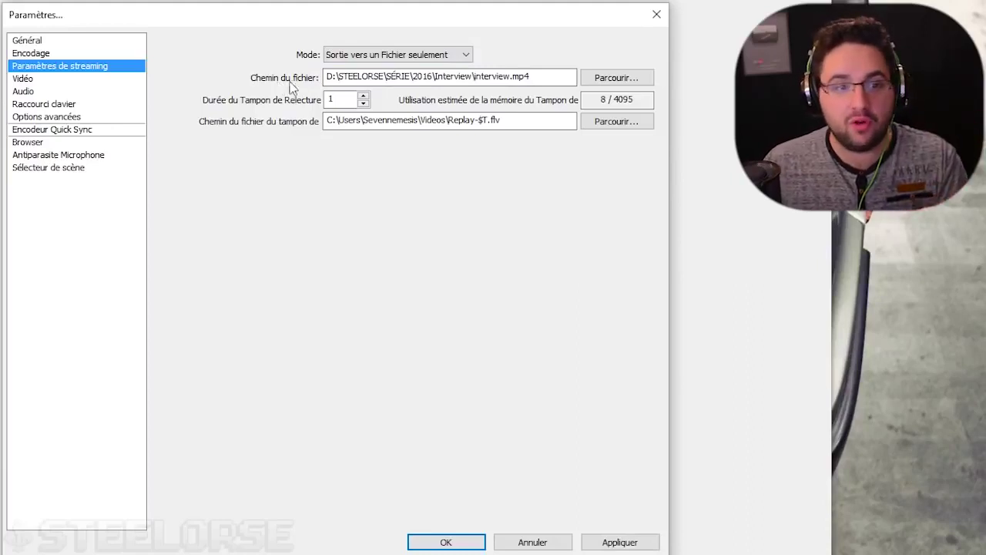
pyautogui.click(532, 542)
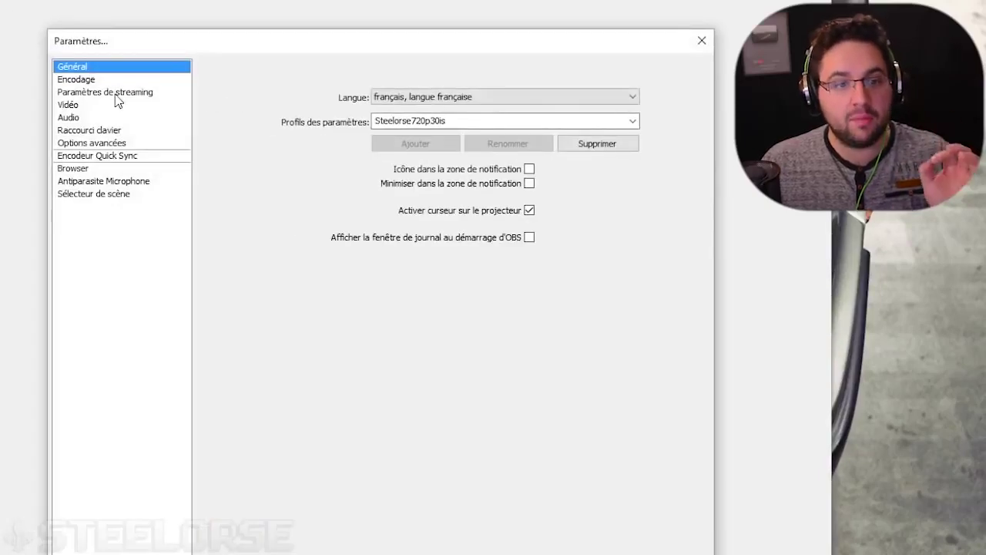
# Set the recording output path in the streaming settings to an MP4 file named Minecraft in the Interview folder
pyautogui.click(114, 94)
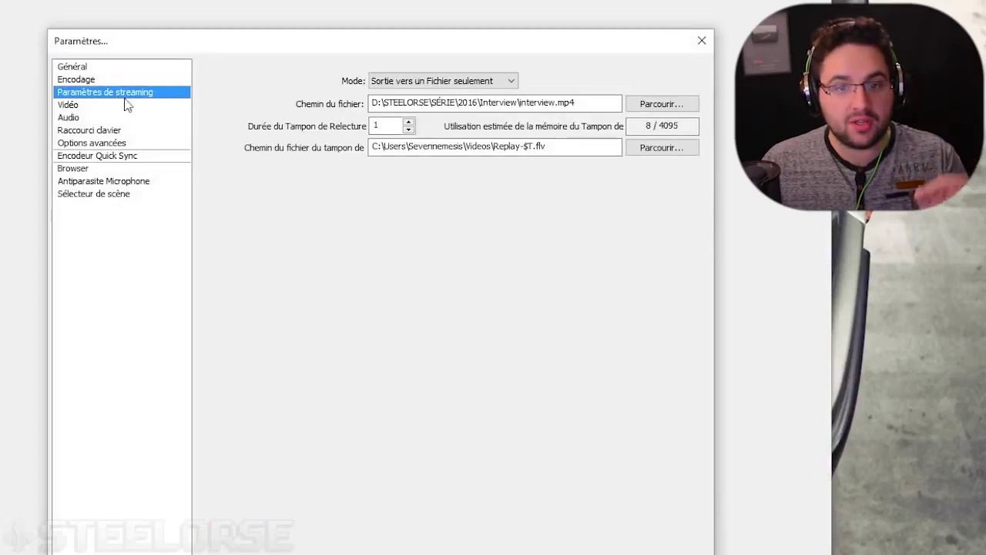
pyautogui.click(654, 106)
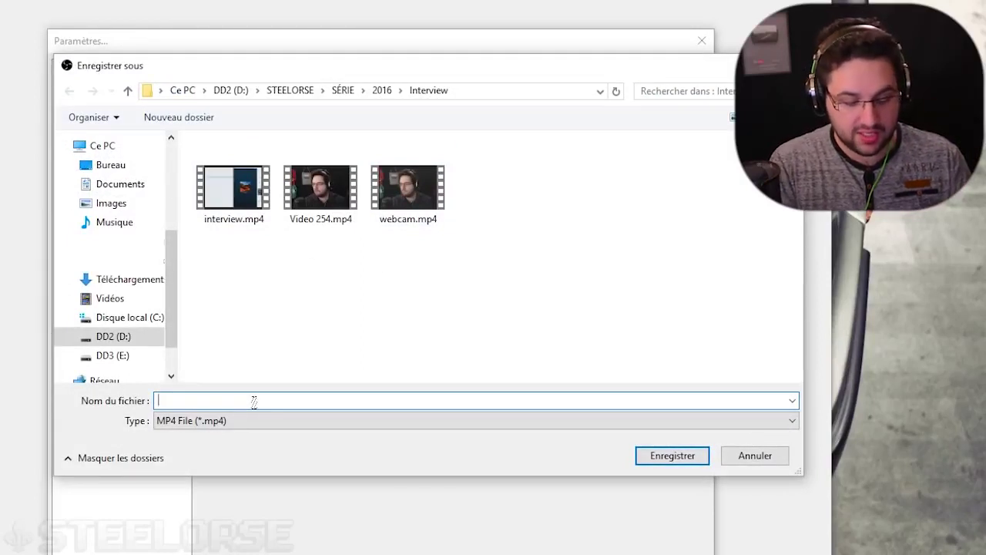
pyautogui.write('Minecraft')
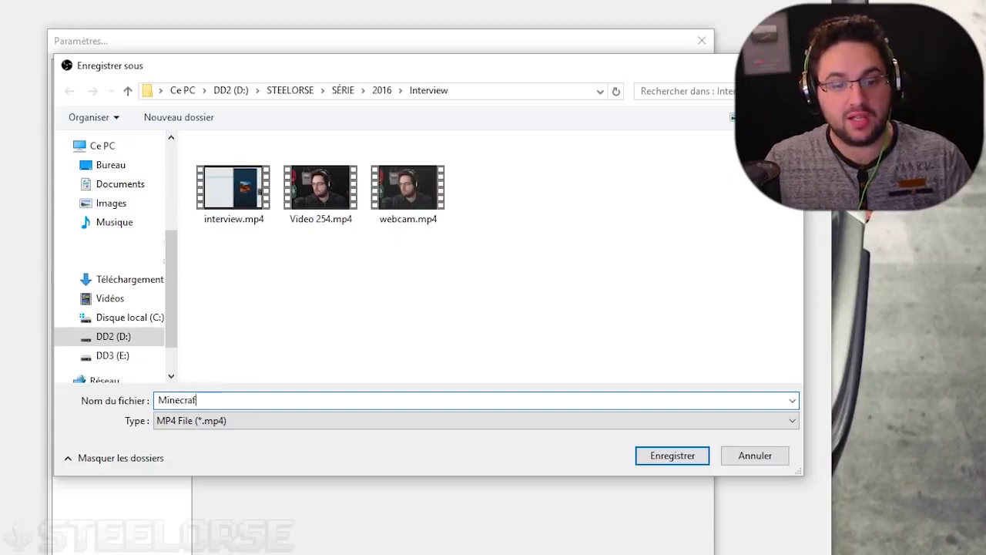
pyautogui.click(668, 457)
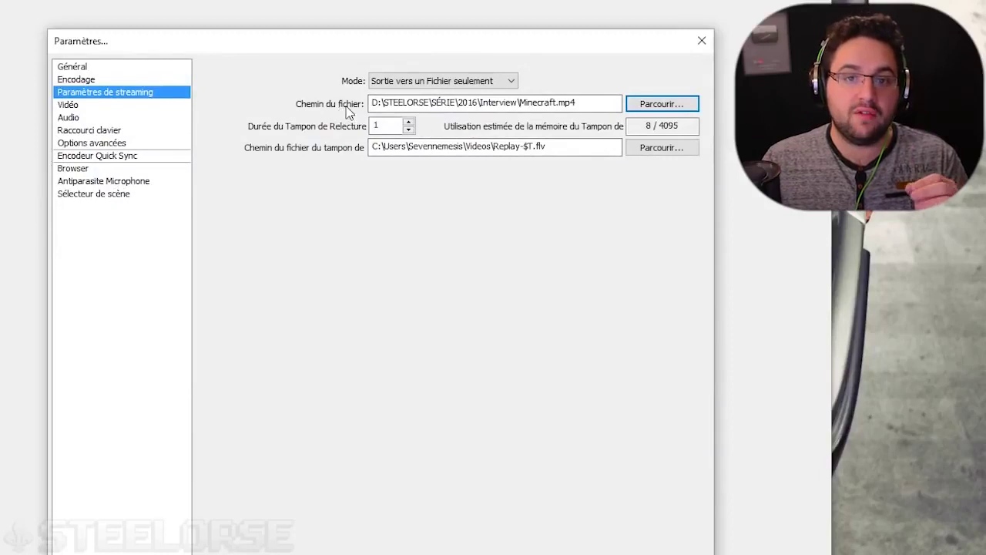
pyautogui.moveTo(380, 98)
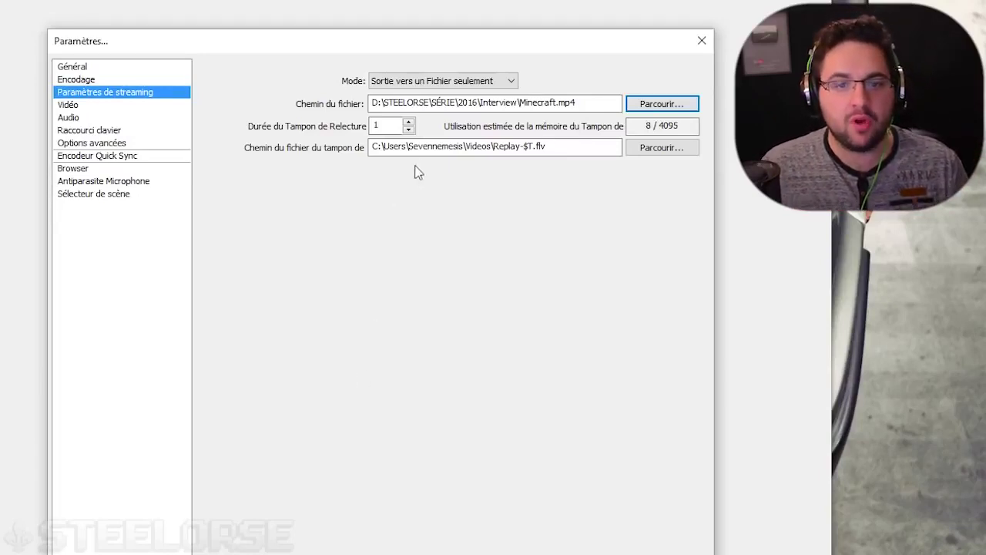
# Open the video settings without saving the pending changes and check the selected video device
pyautogui.click(67, 105)
pyautogui.click(428, 373)
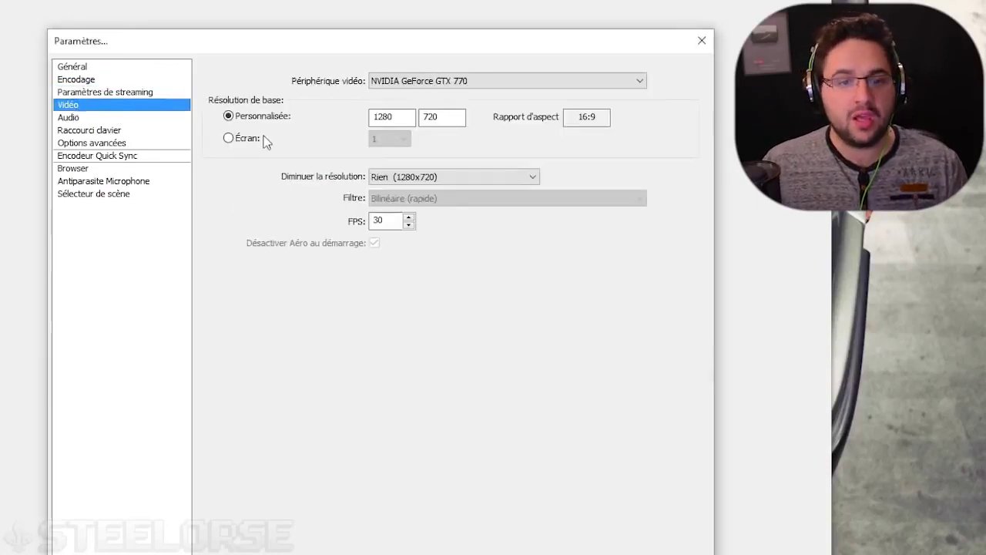
pyautogui.click(460, 81)
pyautogui.click(477, 78)
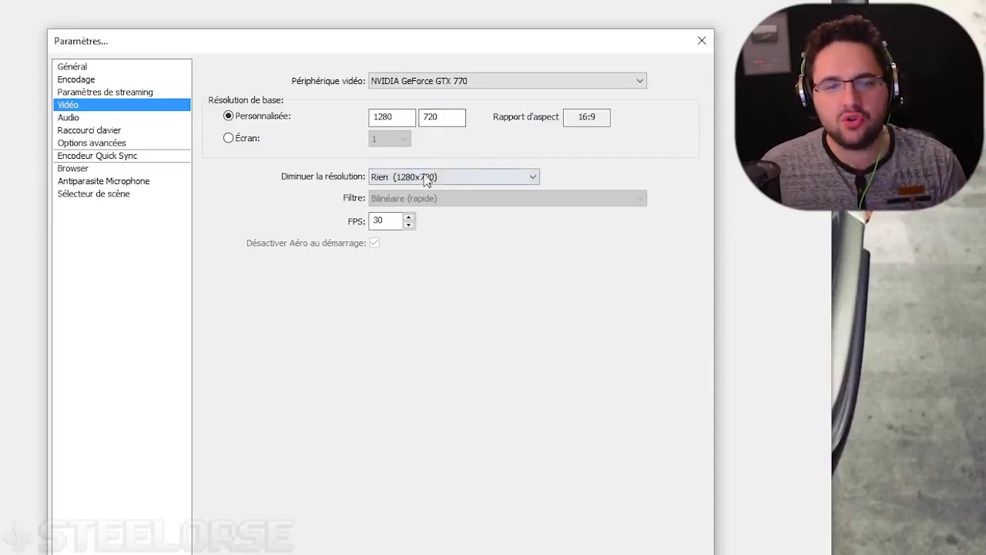
# Try frame rates of 60 and 50 FPS, return the value to 30, and switch to the audio settings without saving
pyautogui.doubleClick(390, 221)
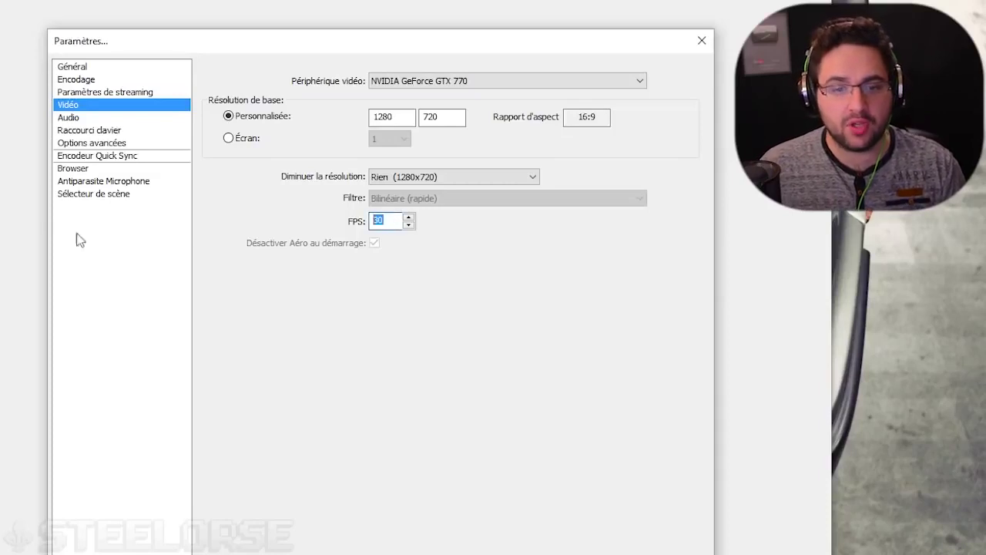
pyautogui.write('60')
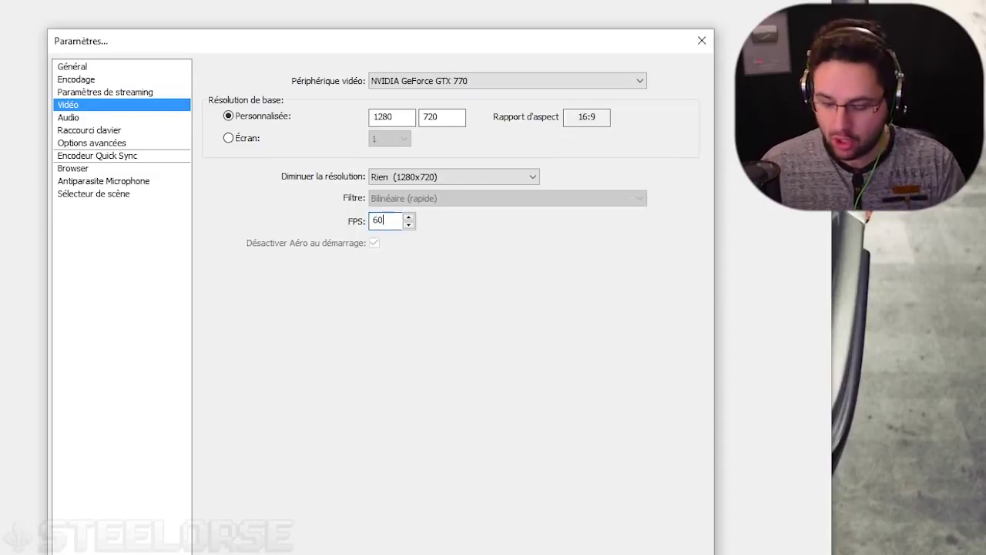
pyautogui.press('BackSpace')
pyautogui.press('BackSpace')
pyautogui.write('50')
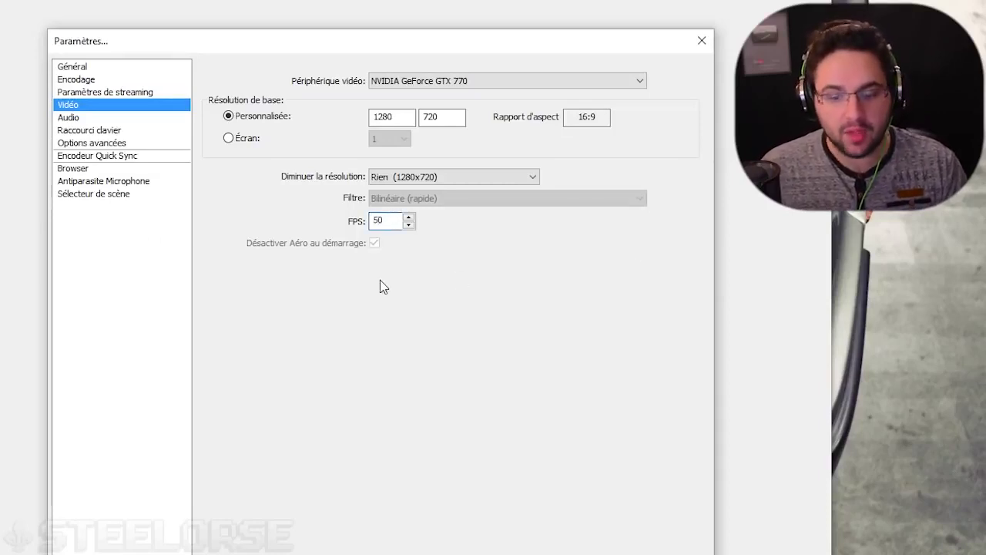
pyautogui.press('BackSpace')
pyautogui.press('BackSpace')
pyautogui.write('30')
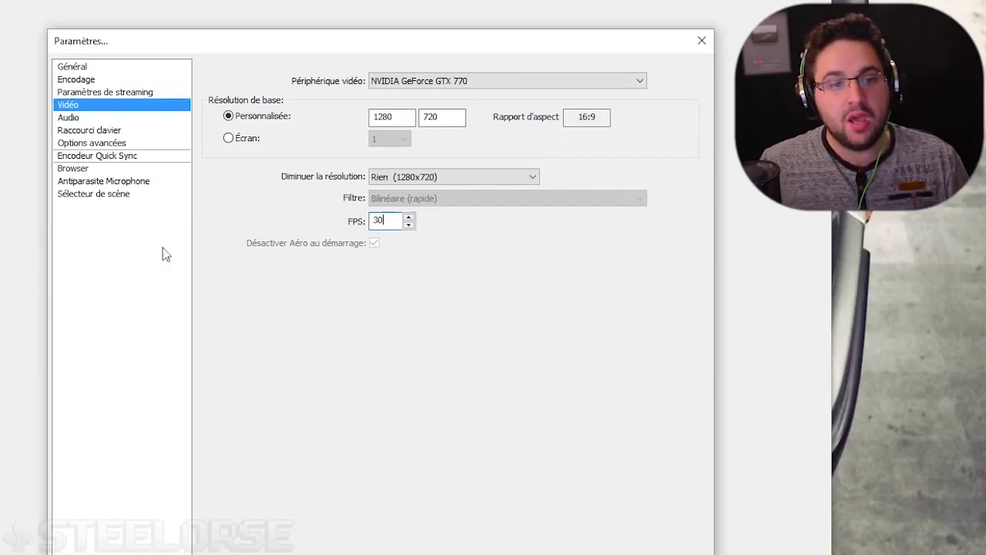
pyautogui.click(108, 119)
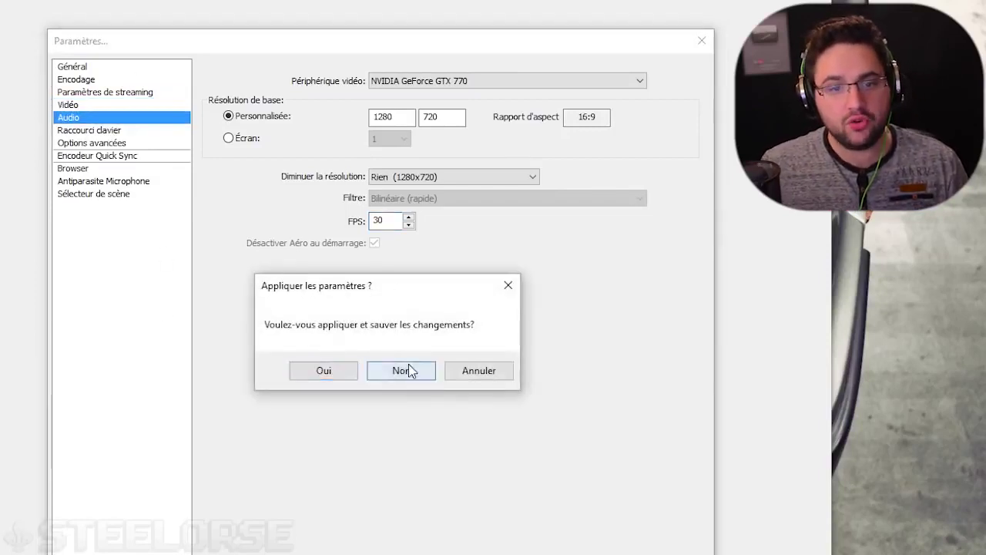
pyautogui.click(407, 369)
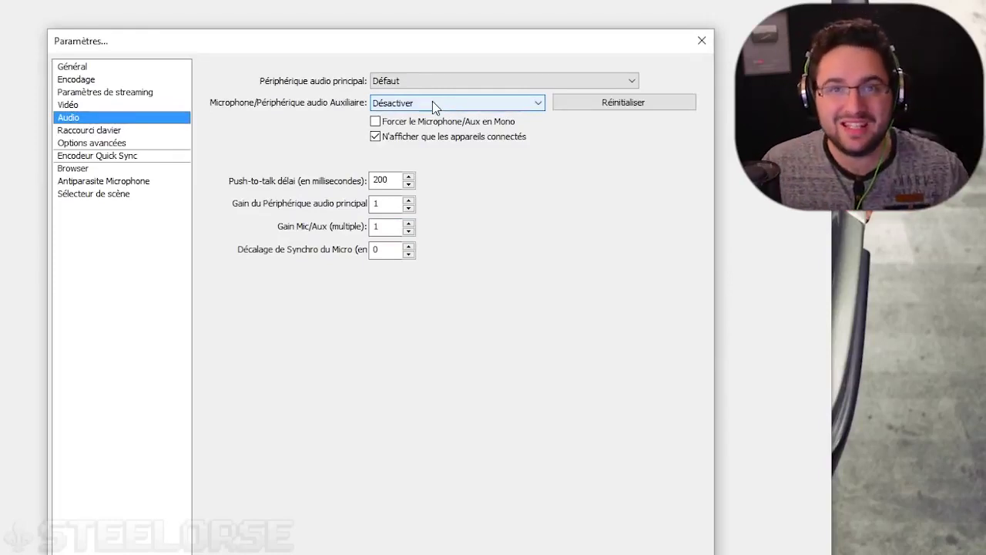
pyautogui.hotkey('alt', 'Tab')
pyautogui.moveTo(657, 96); pyautogui.dragTo(466, 65)
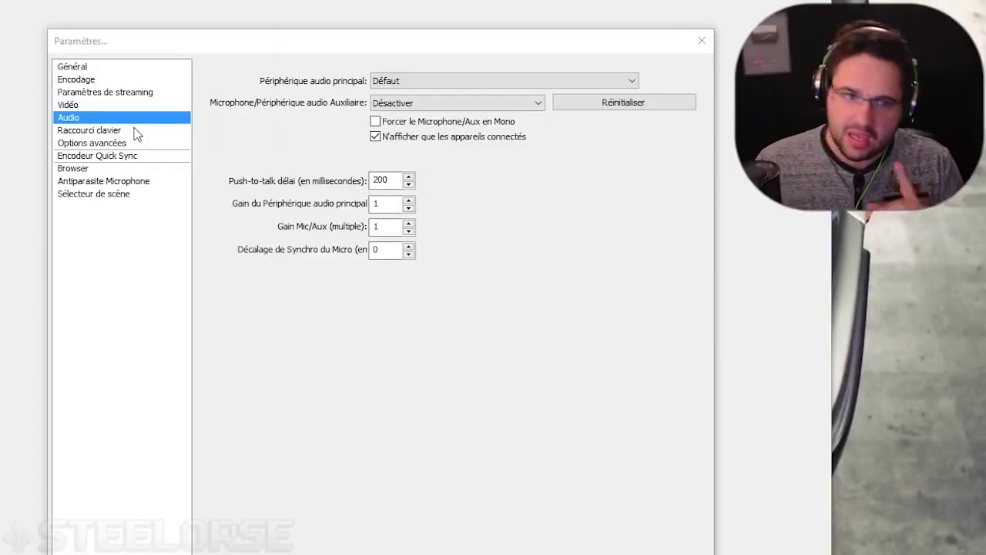
# Review the keyboard shortcut settings and the advanced options, including the x264 CPU preset and custom encoder parameters
pyautogui.click(132, 131)
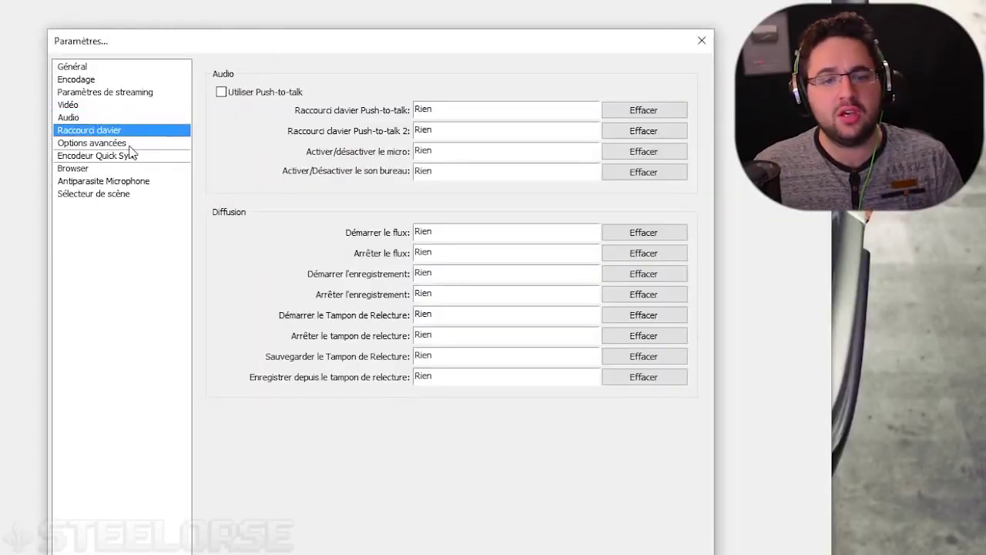
pyautogui.click(129, 144)
pyautogui.click(129, 132)
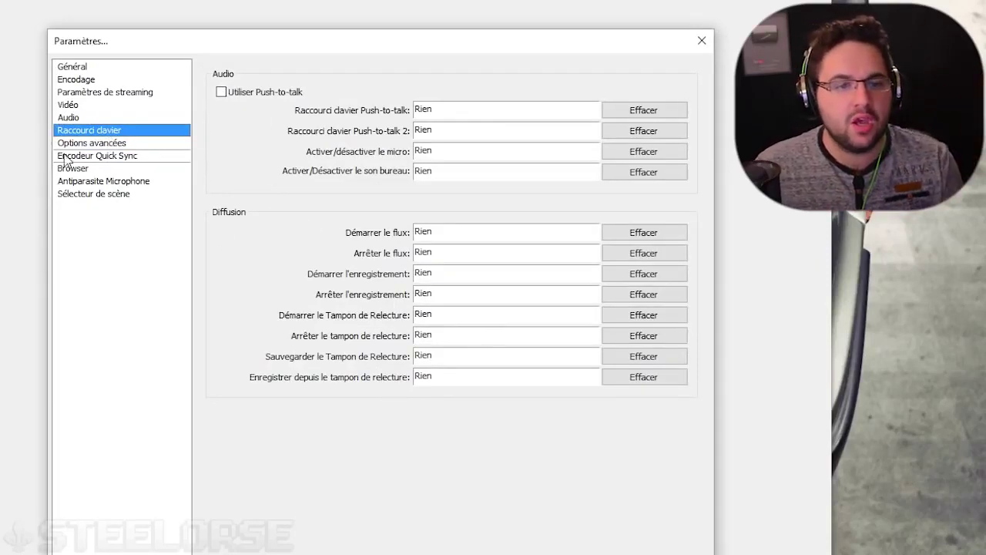
pyautogui.click(96, 143)
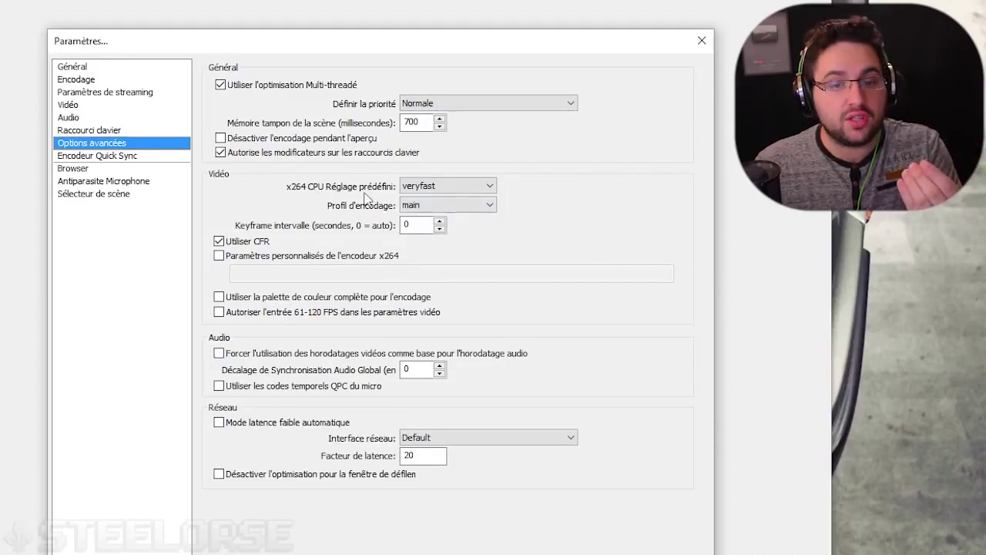
pyautogui.moveTo(444, 187)
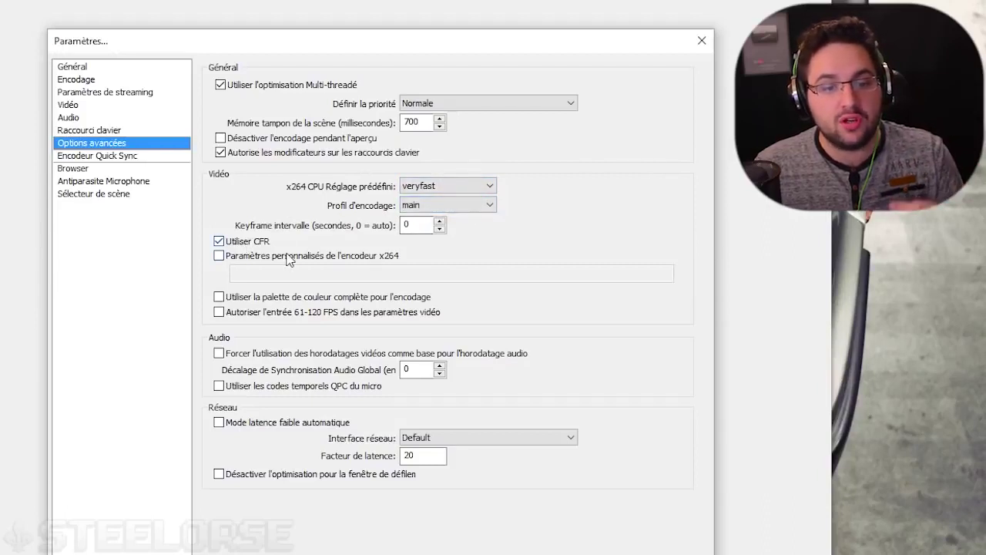
pyautogui.moveTo(287, 260)
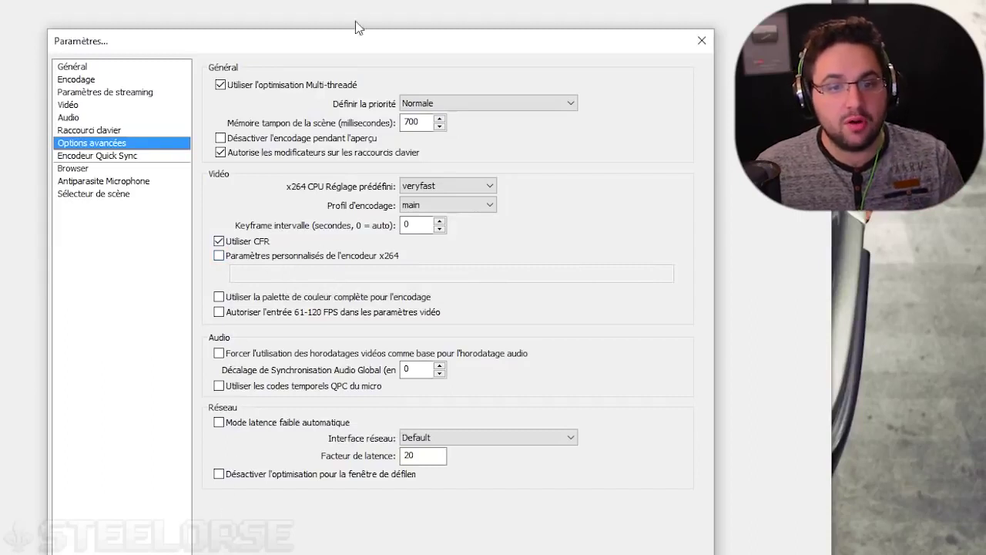
# Look through the Quick Sync encoder, browser, microphone noise gate, scene switcher and general settings, and close the settings
pyautogui.click(116, 157)
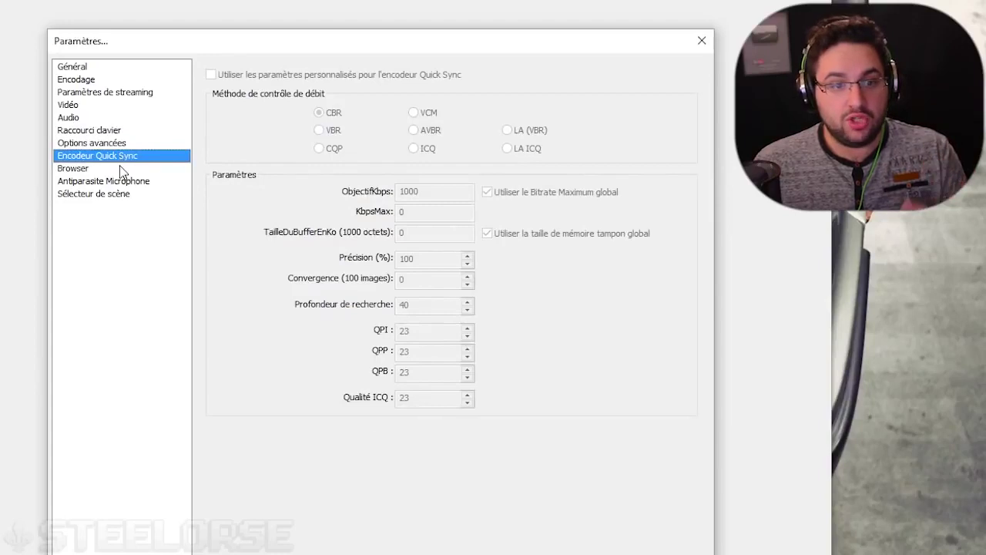
pyautogui.click(120, 169)
pyautogui.click(126, 183)
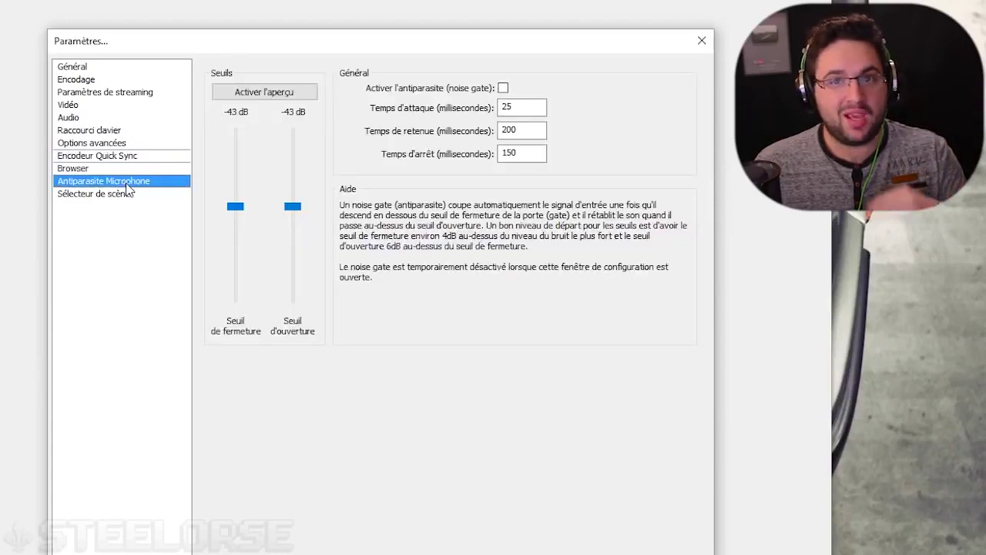
pyautogui.click(121, 197)
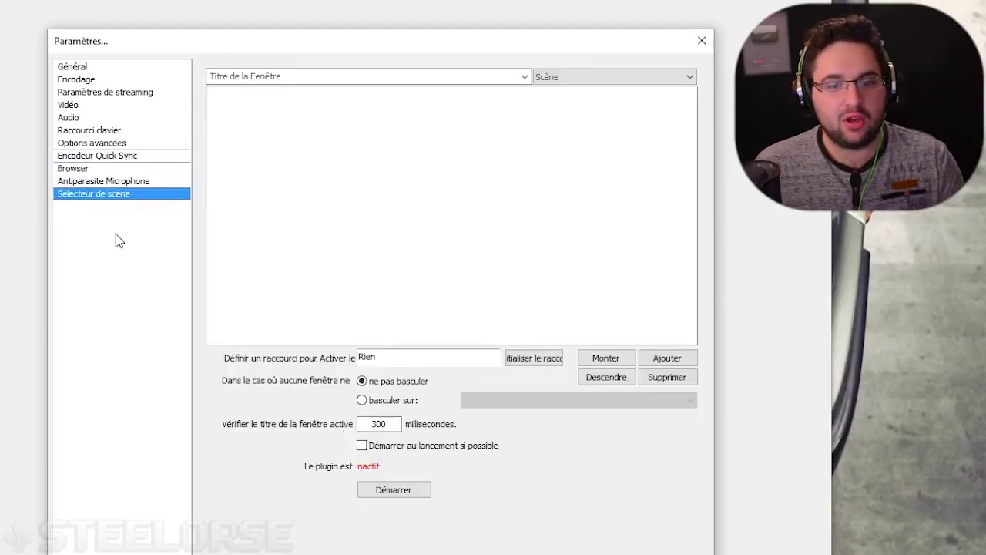
pyautogui.click(86, 67)
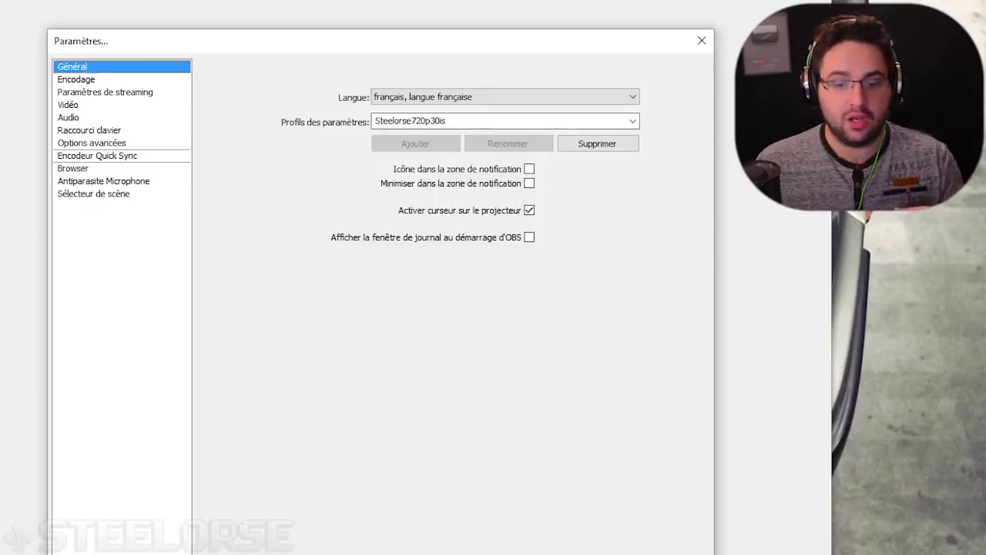
pyautogui.press('Escape')
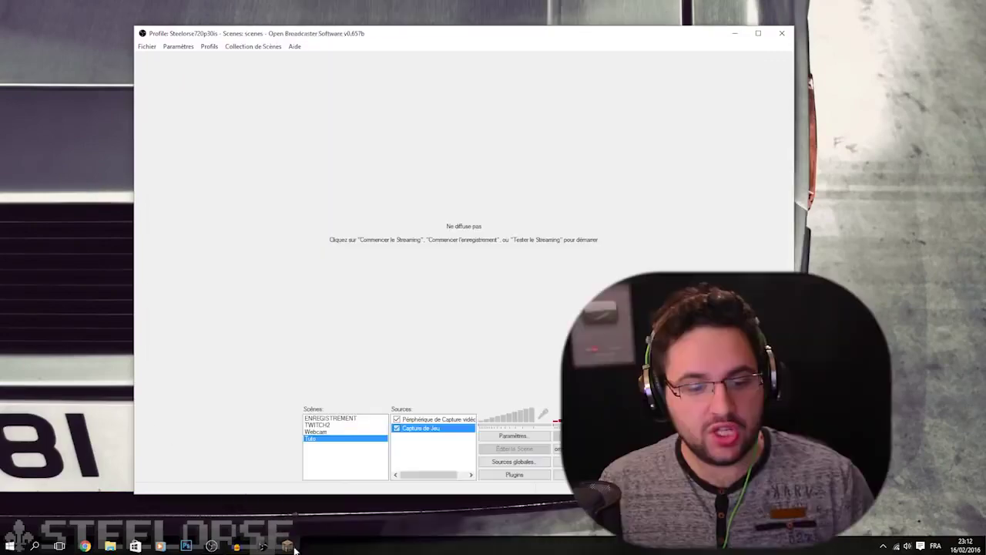
# Bring up the Minecraft window and arrange it beside Open Broadcaster Software, which fills the left half of the screen
pyautogui.click(287, 546)
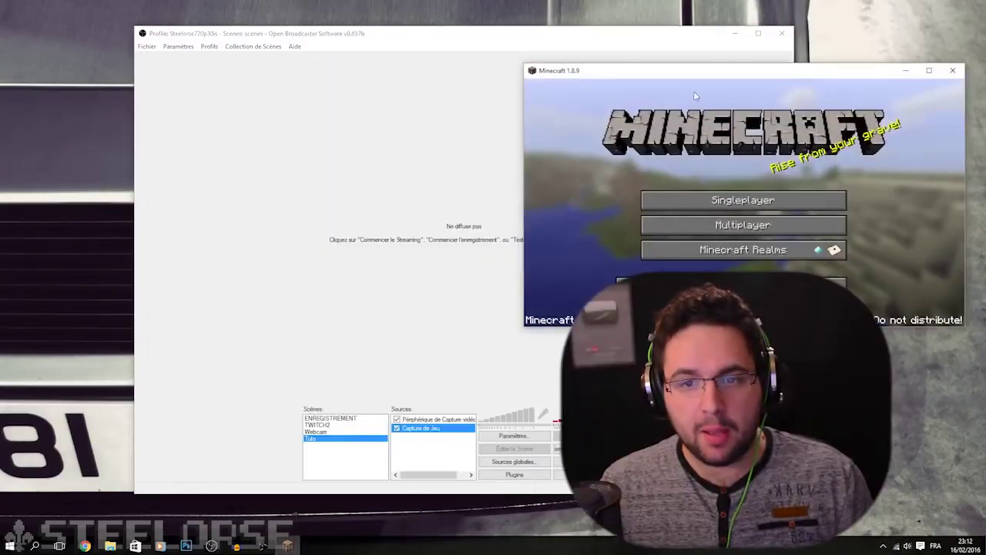
pyautogui.moveTo(623, 42); pyautogui.dragTo(1, 70)
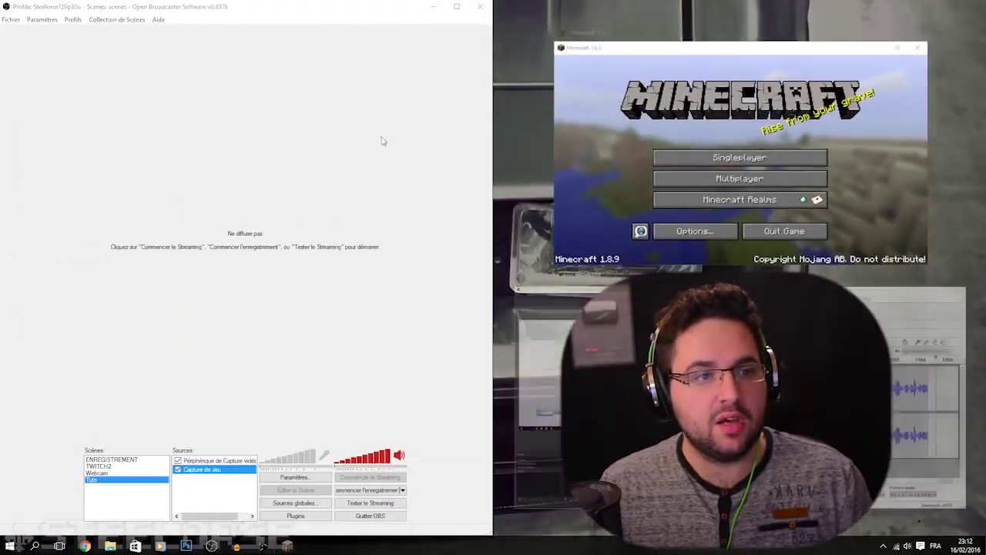
pyautogui.click(756, 144)
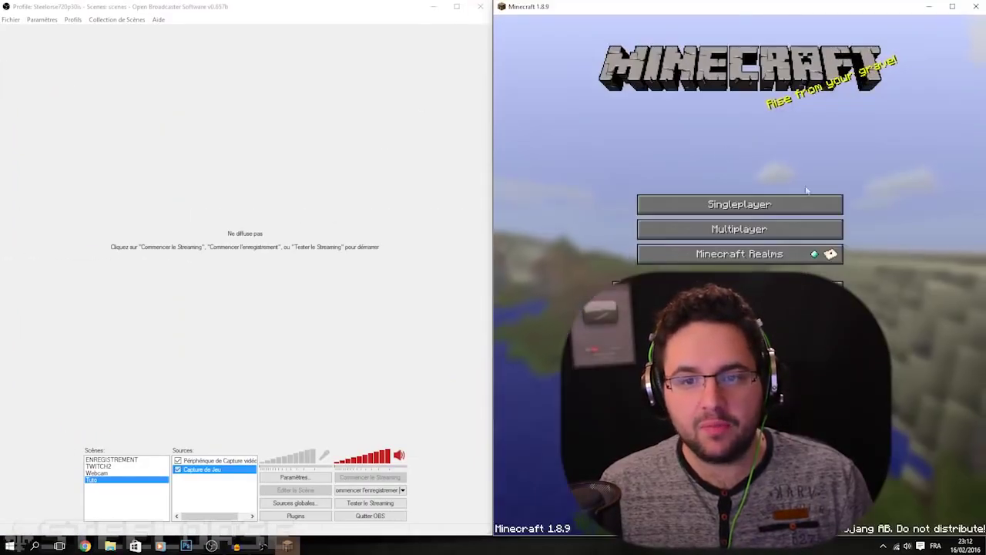
pyautogui.moveTo(725, 6)
pyautogui.mouseDown()
pyautogui.moveTo(719, 30)
pyautogui.moveTo(739, 31)
pyautogui.moveTo(732, 21)
pyautogui.mouseUp()
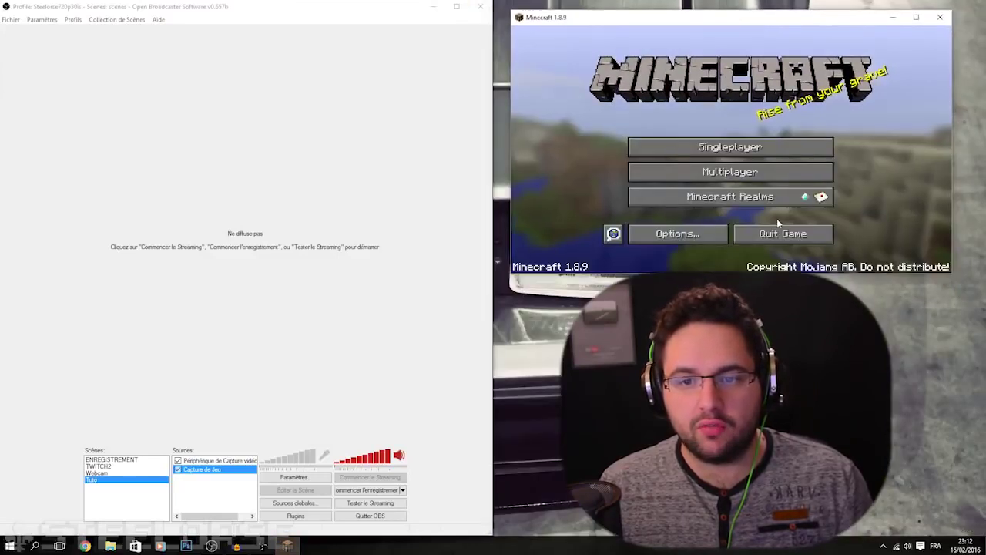
pyautogui.moveTo(641, 21); pyautogui.dragTo(635, 17)
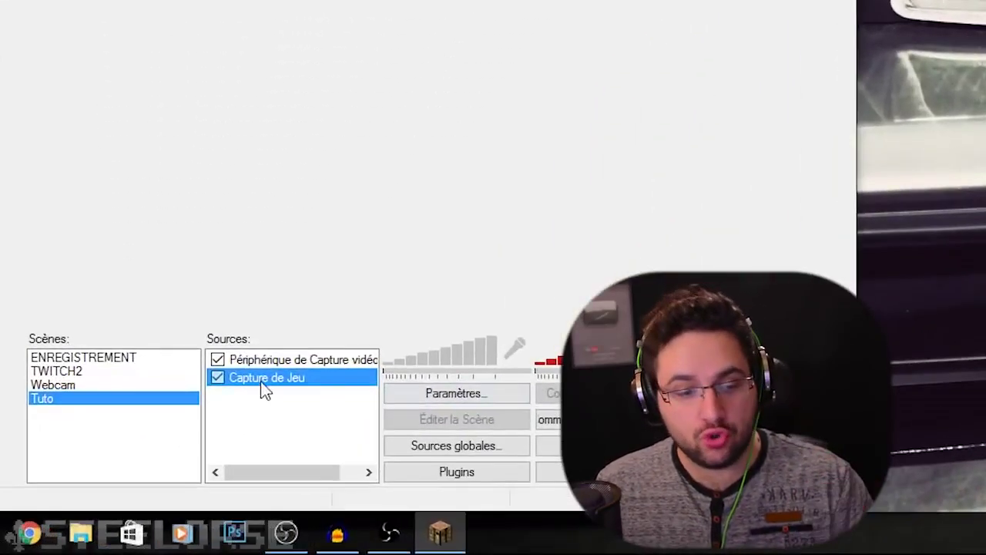
# Set the Capture de Jeu source to capture the application [javaw]: Minecraft 1.8.9
pyautogui.doubleClick(262, 389)
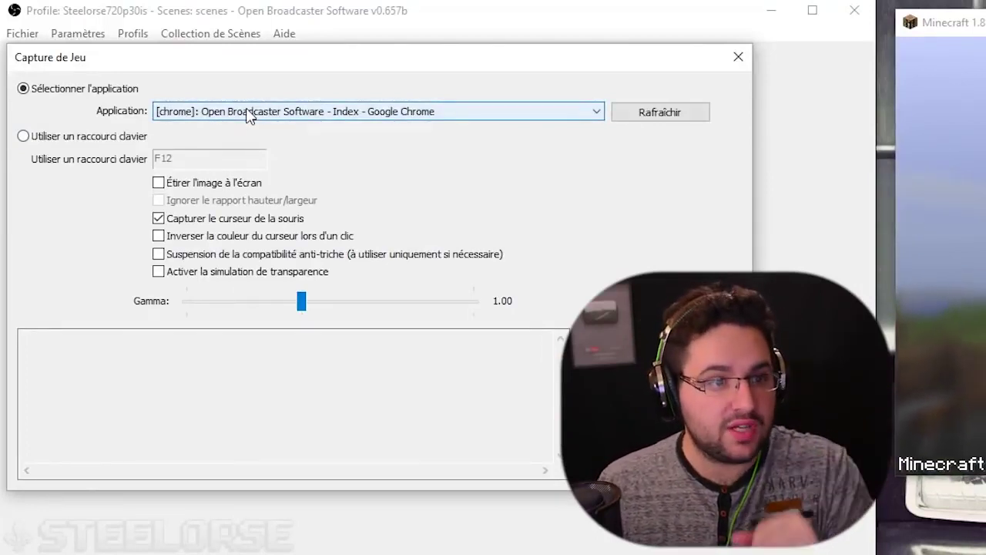
pyautogui.click(248, 116)
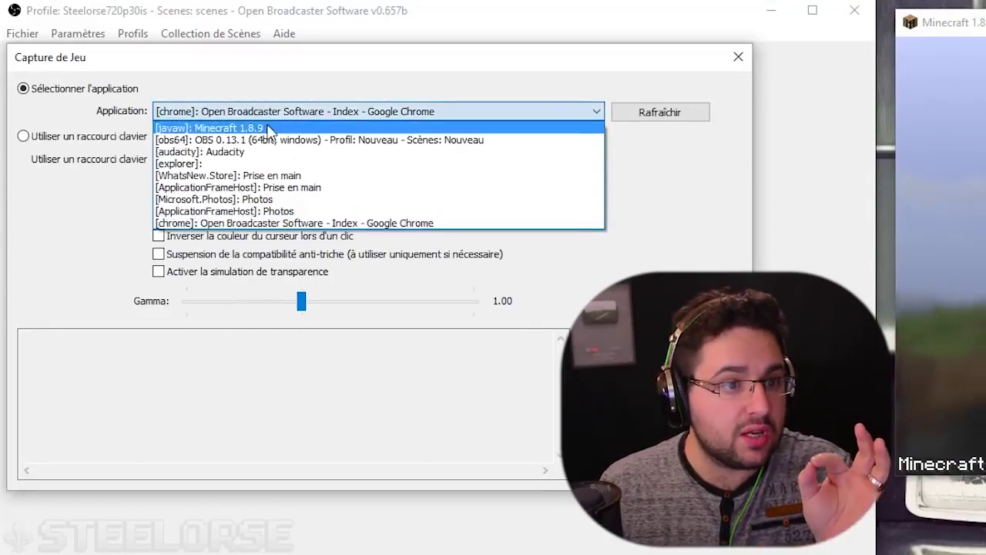
pyautogui.click(268, 129)
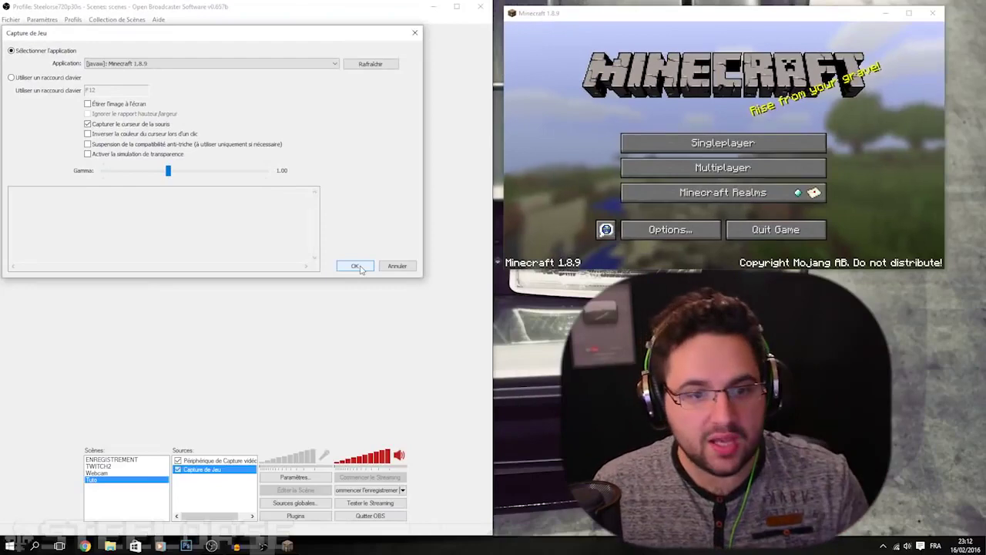
pyautogui.click(428, 318)
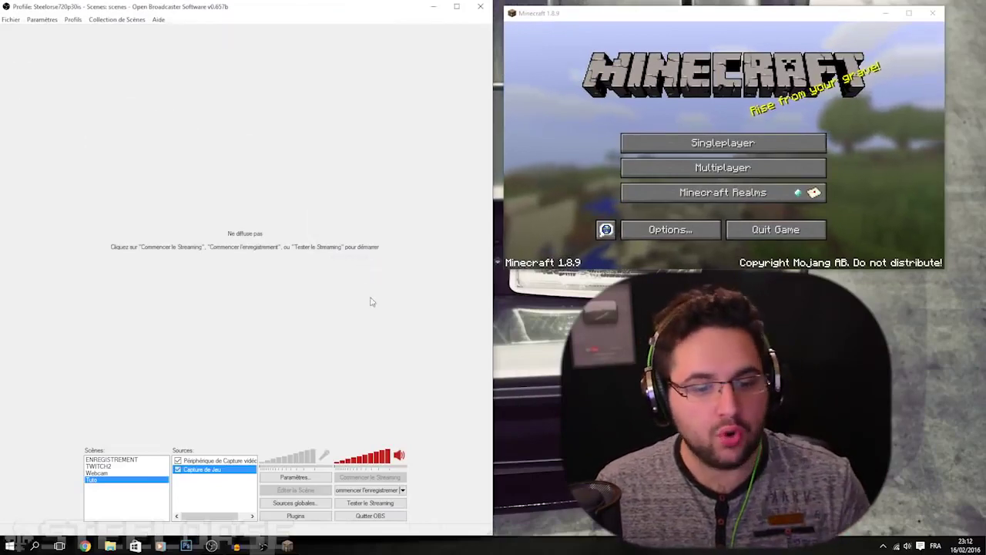
# Start the test preview, enable scene editing, and shrink the webcam source into the upper-left corner of the scene
pyautogui.click(368, 503)
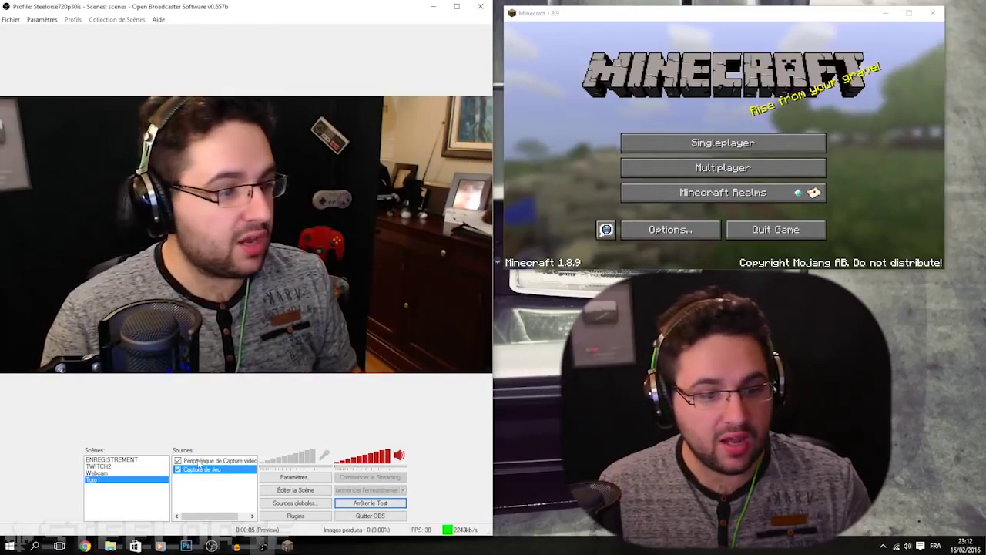
pyautogui.click(192, 461)
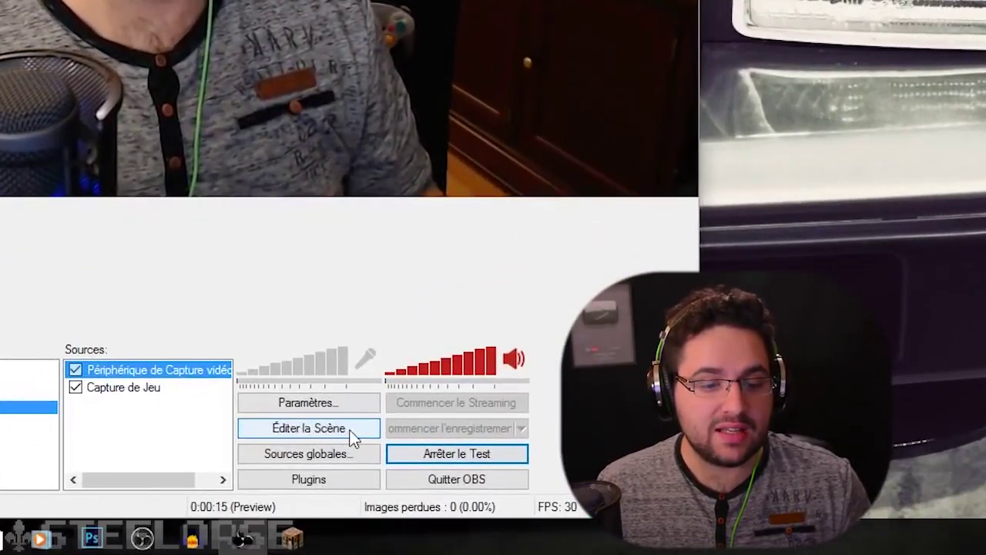
pyautogui.click(352, 436)
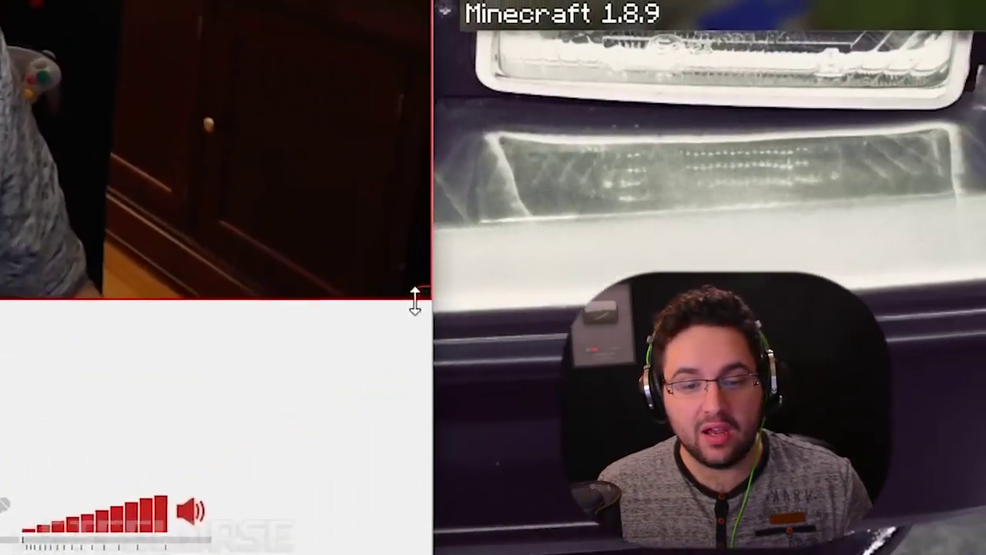
pyautogui.moveTo(313, 251); pyautogui.dragTo(21, 79)
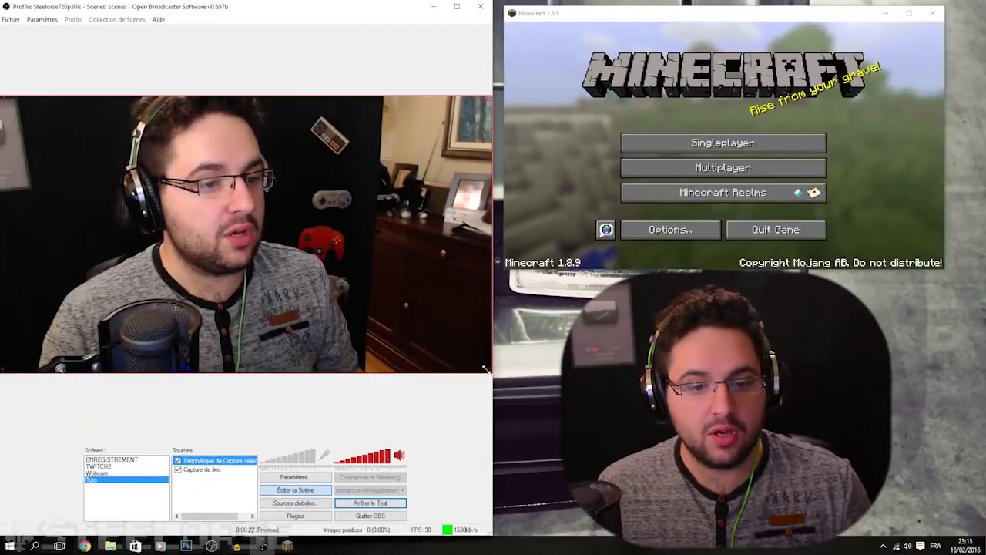
pyautogui.moveTo(487, 371); pyautogui.dragTo(137, 173)
pyautogui.moveTo(97, 142)
pyautogui.mouseDown()
pyautogui.moveTo(269, 145)
pyautogui.moveTo(231, 243)
pyautogui.moveTo(154, 151)
pyautogui.moveTo(105, 151)
pyautogui.moveTo(254, 166)
pyautogui.moveTo(103, 151)
pyautogui.mouseUp()
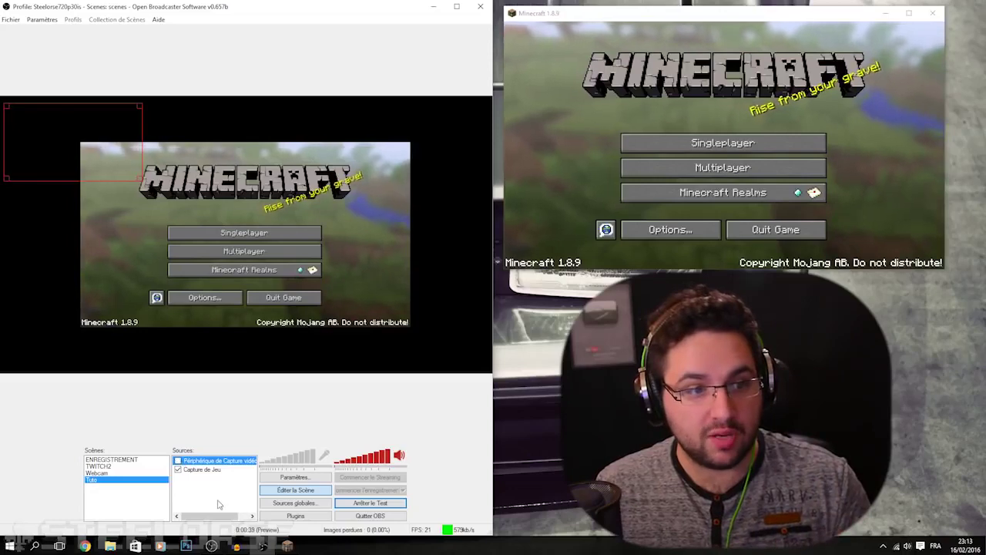
# Hide the webcam source and set the Capture de Jeu source to stretch its image to the screen while capturing the mouse cursor
pyautogui.click(178, 461)
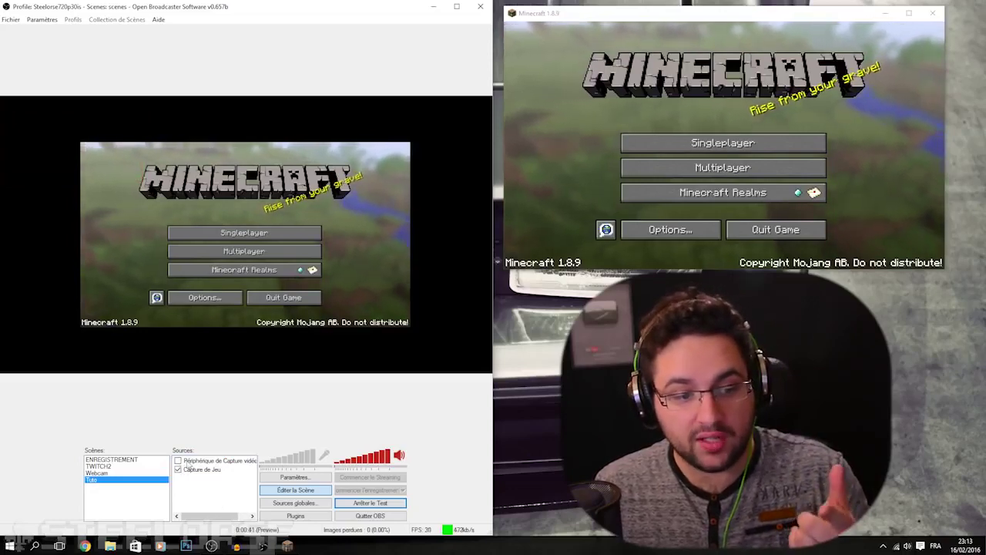
pyautogui.click(213, 470)
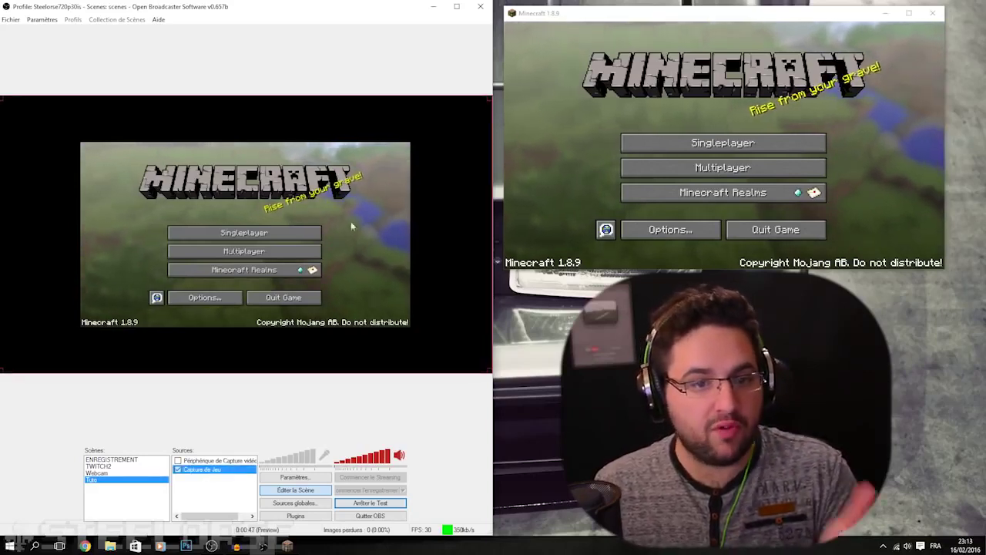
pyautogui.doubleClick(225, 471)
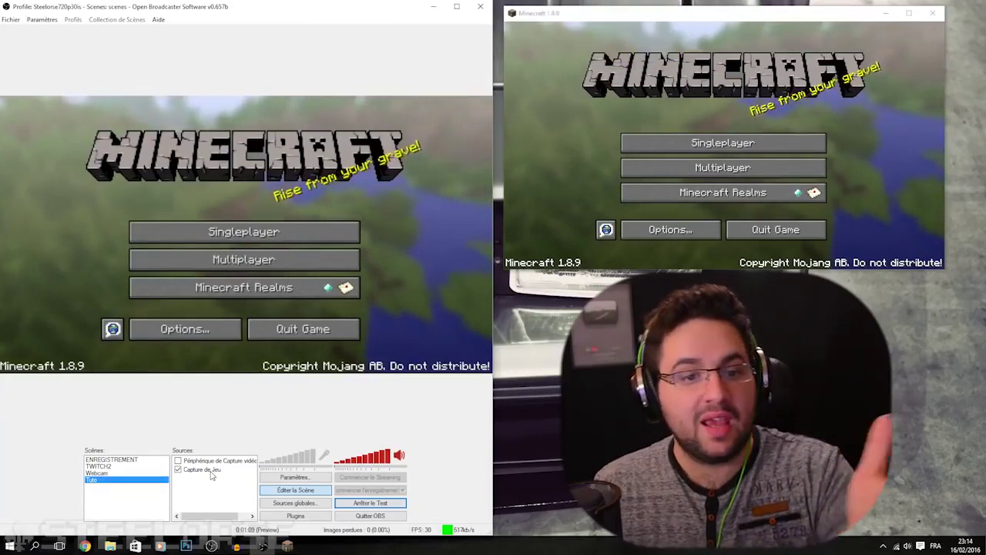
pyautogui.doubleClick(211, 472)
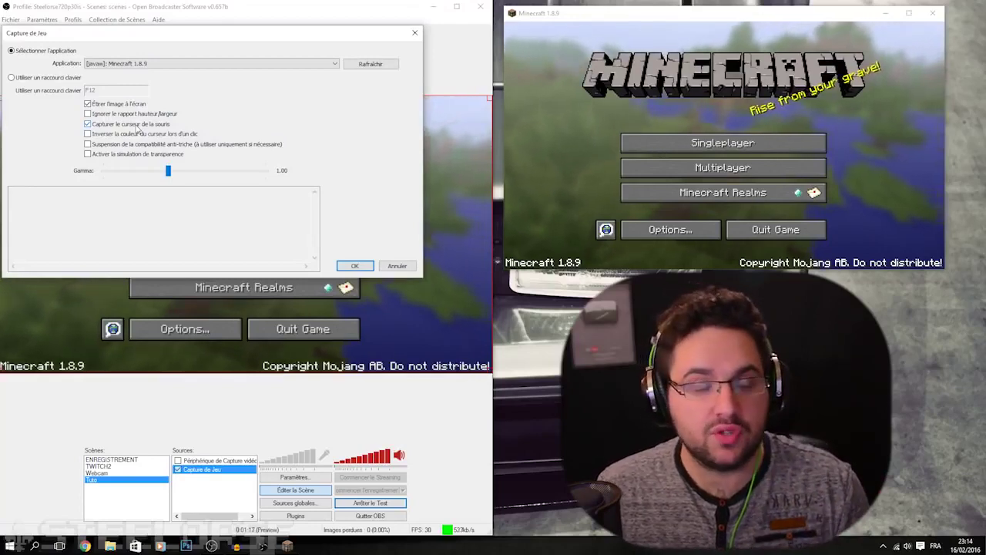
pyautogui.click(356, 266)
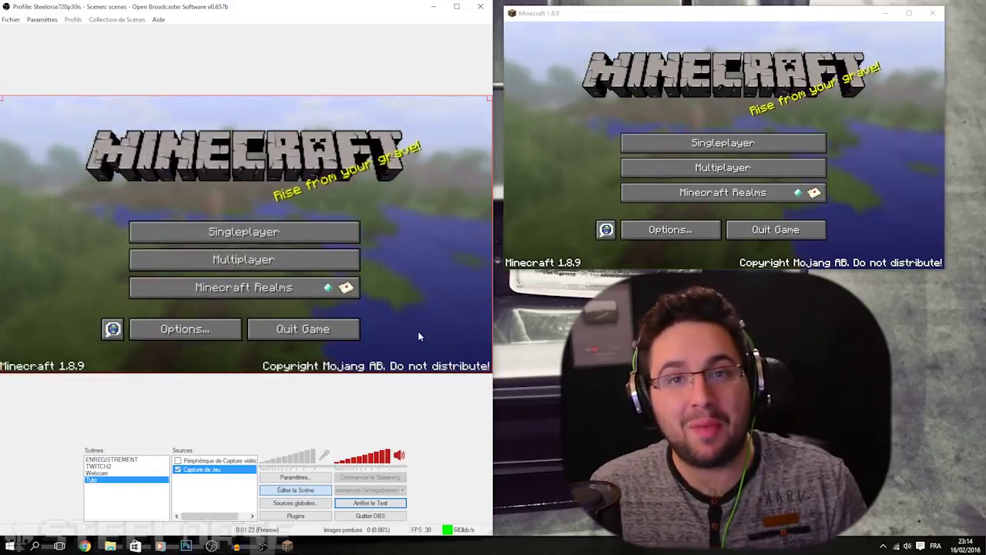
# Change the custom base resolution in the video settings and restart the test preview
pyautogui.click(295, 479)
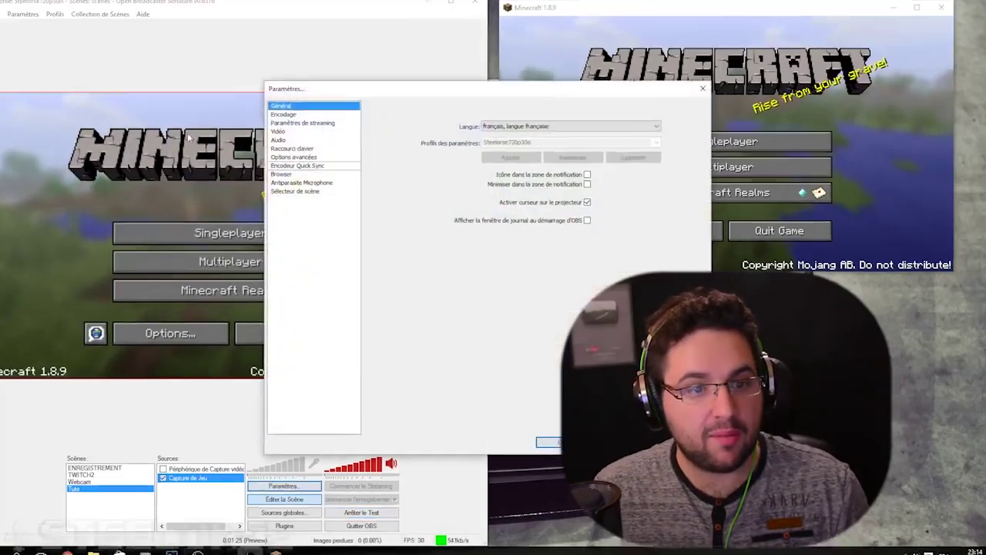
pyautogui.click(298, 125)
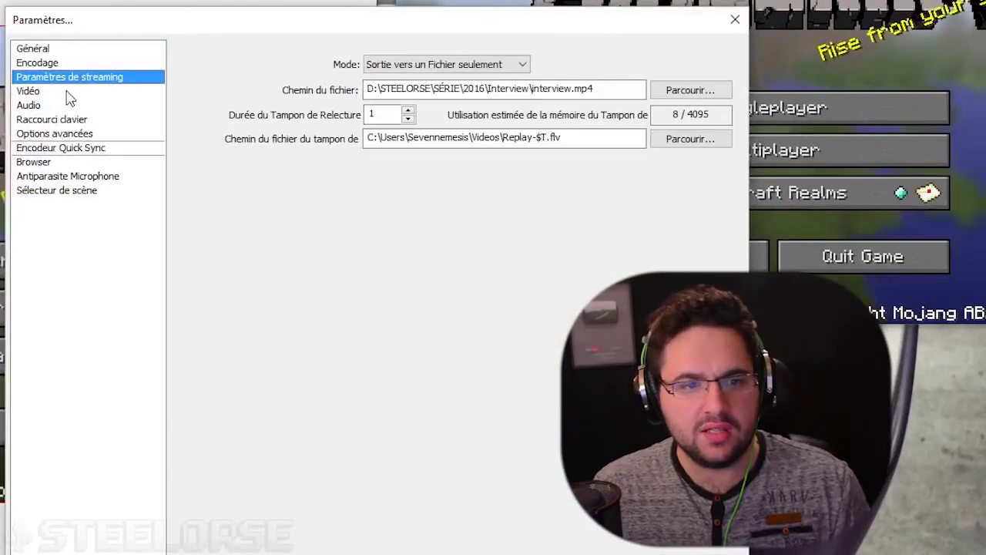
pyautogui.click(67, 92)
pyautogui.write('1')
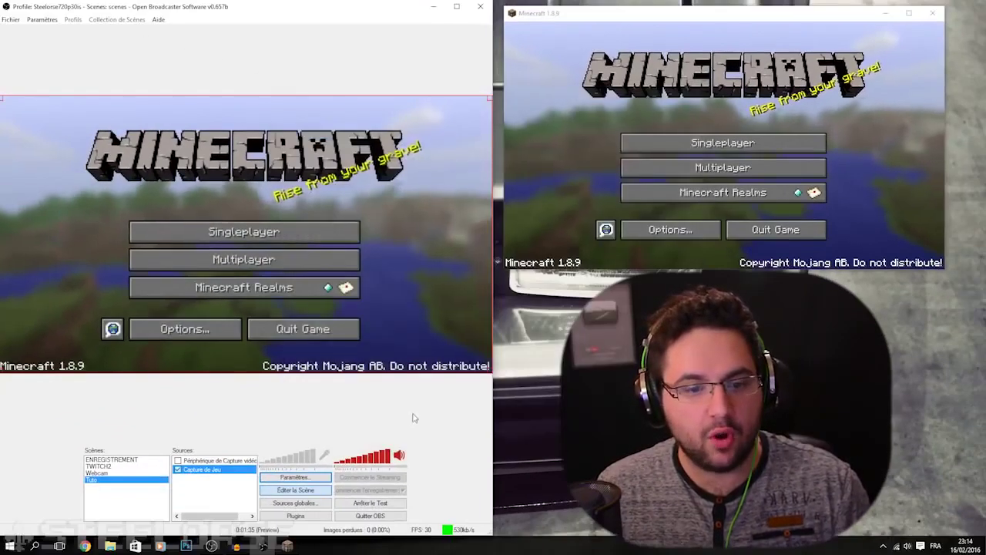
pyautogui.click(369, 502)
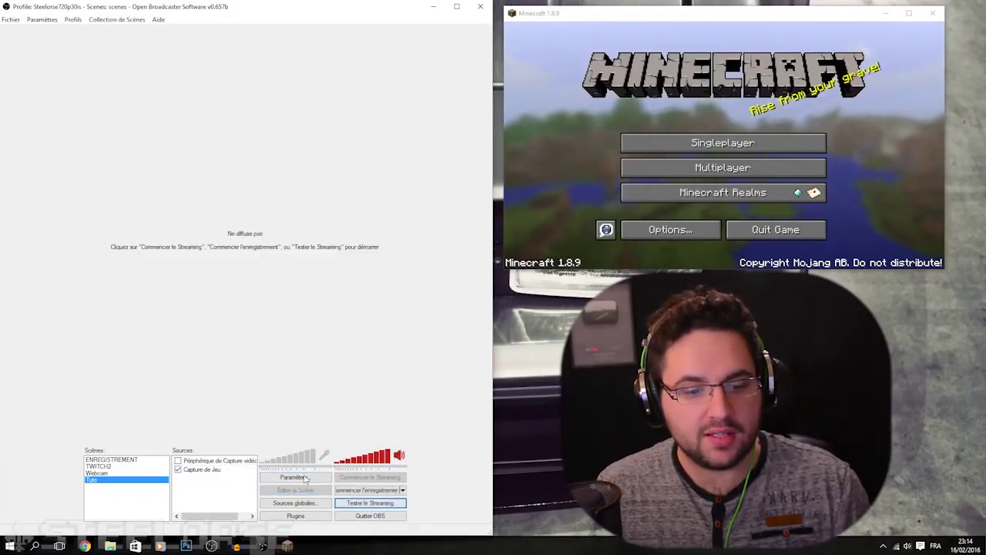
pyautogui.click(378, 504)
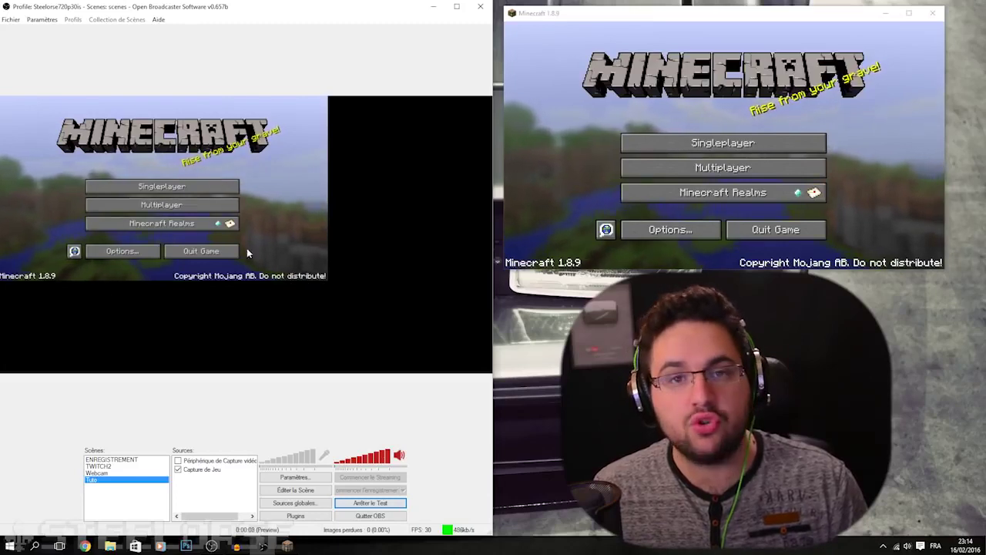
# Enable scene editing and enlarge the Minecraft capture until it fills the whole canvas
pyautogui.click(306, 493)
pyautogui.click(314, 352)
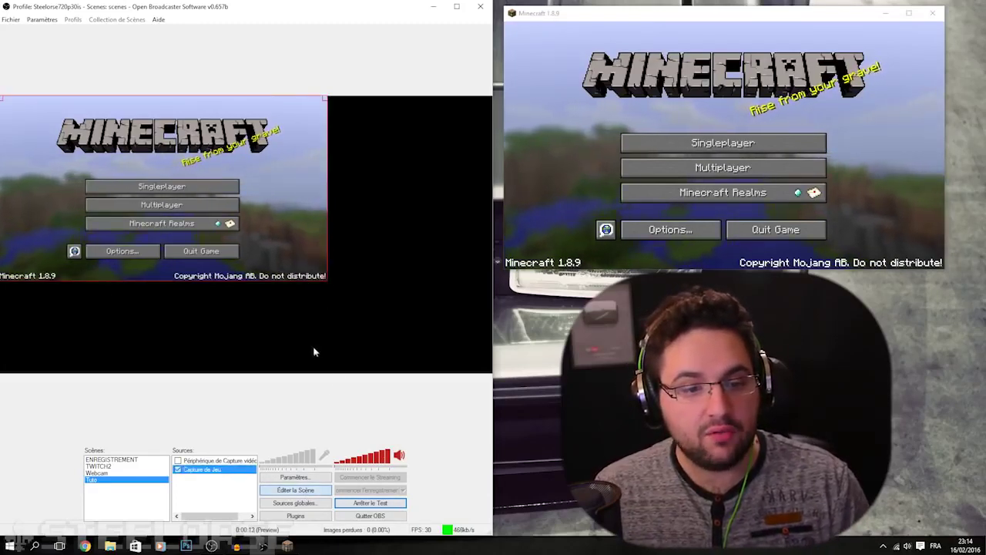
pyautogui.moveTo(327, 280); pyautogui.dragTo(490, 373)
pyautogui.click(473, 414)
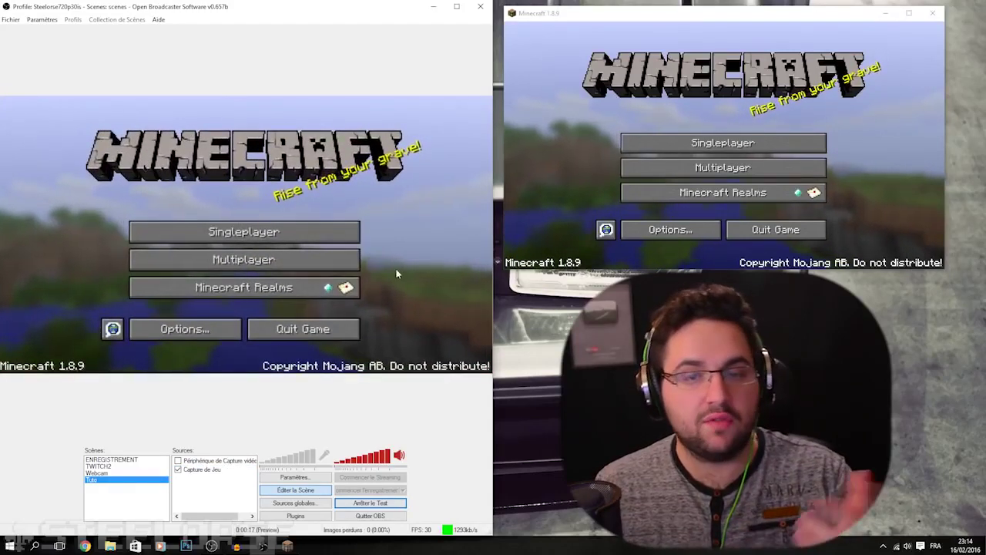
# Stop the test preview and set the custom base video resolution to 1280 by 720
pyautogui.click(387, 505)
pyautogui.click(301, 477)
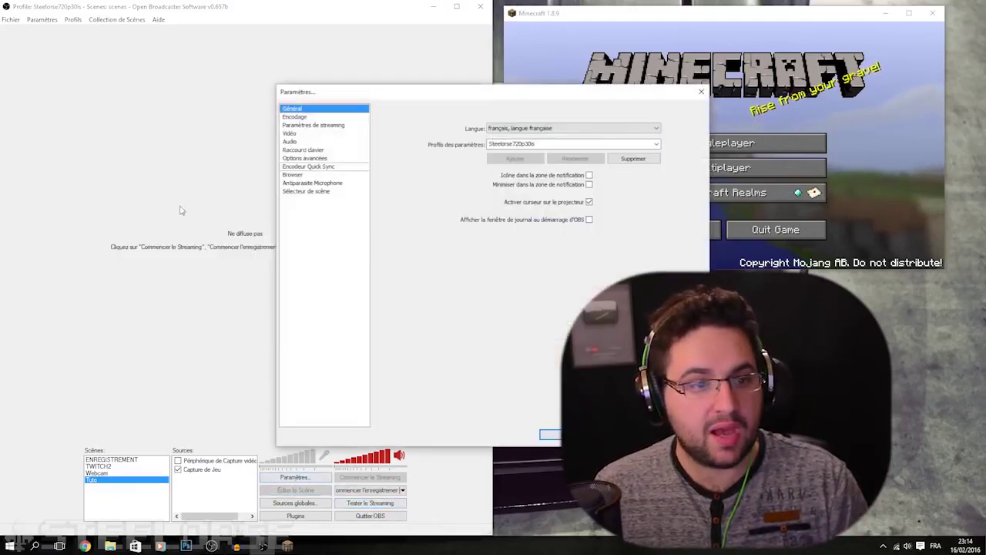
pyautogui.click(290, 133)
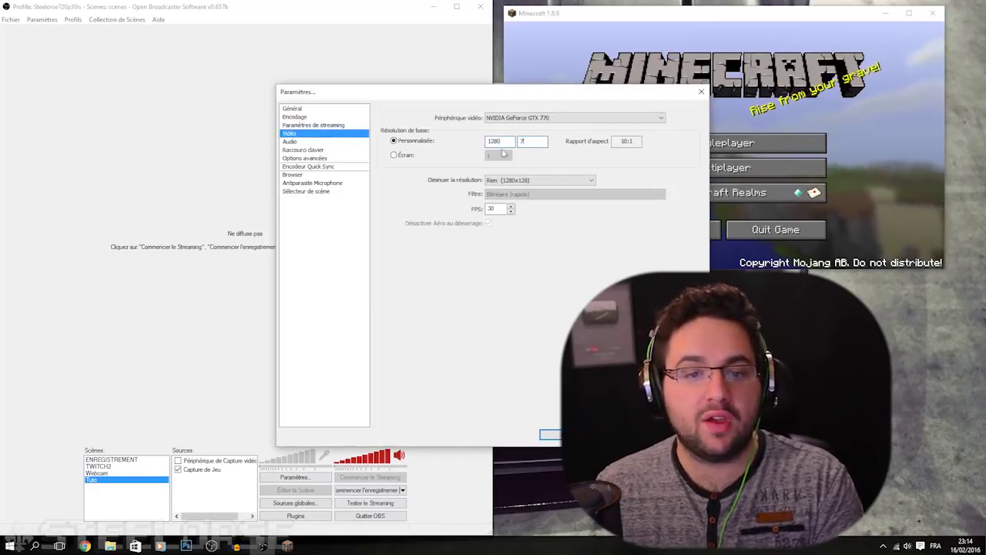
pyautogui.click(550, 435)
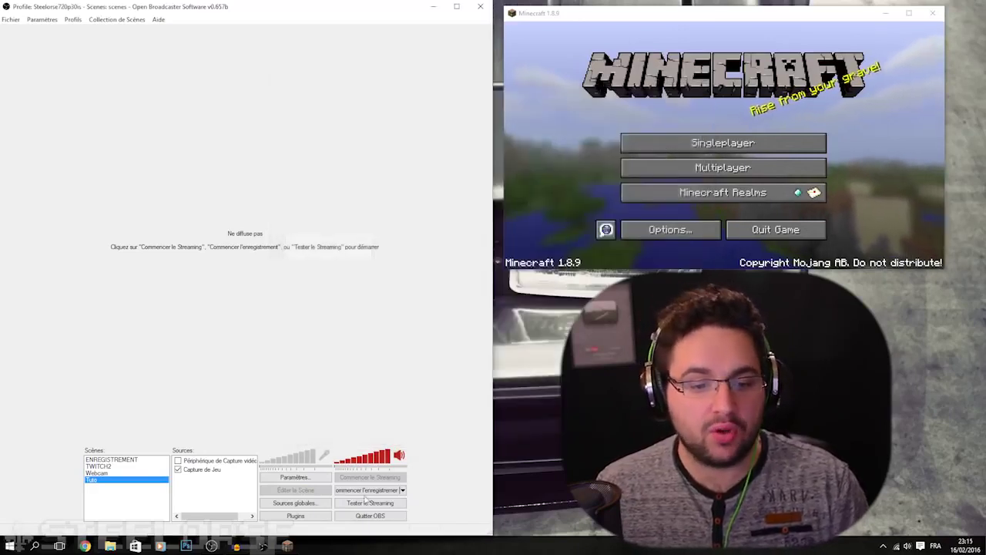
# Restart the test preview, enable scene editing, and shrink the oversized Minecraft capture to fit the canvas exactly
pyautogui.click(371, 503)
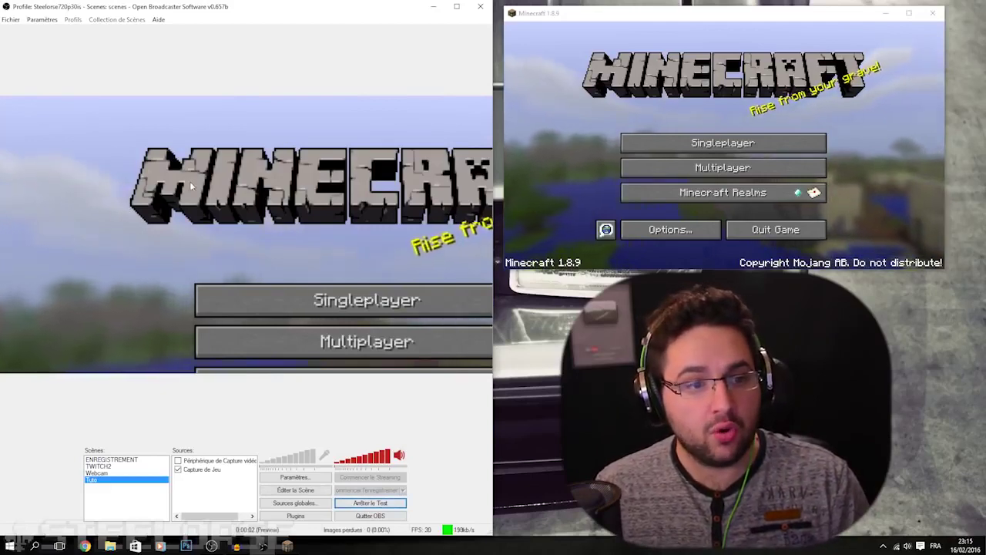
pyautogui.click(295, 489)
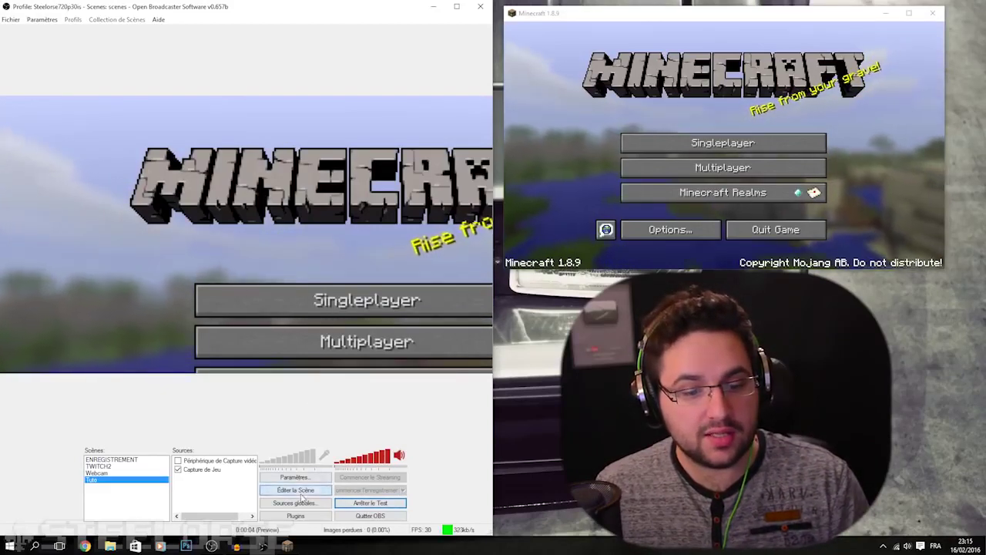
pyautogui.moveTo(89, 139); pyautogui.dragTo(52, 130)
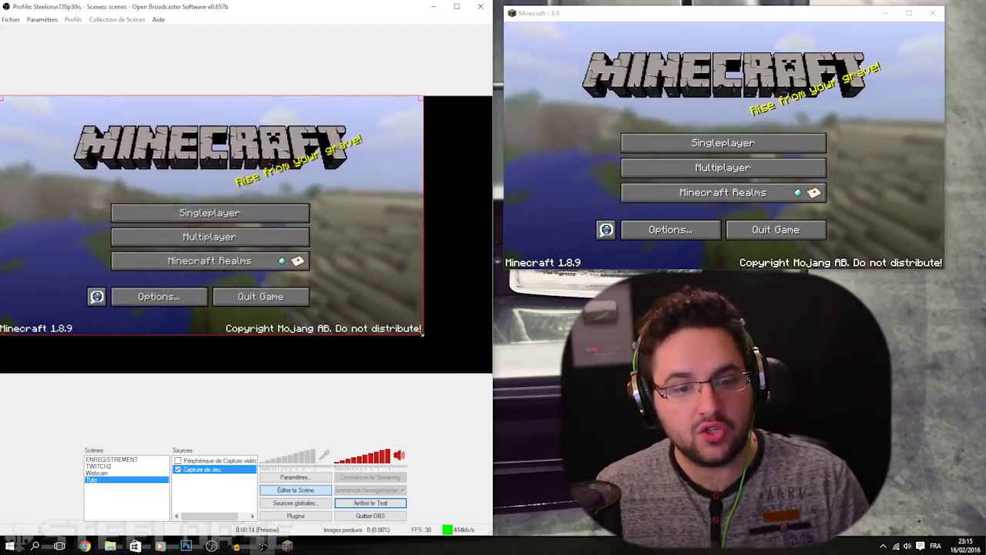
pyautogui.moveTo(423, 335); pyautogui.dragTo(486, 373)
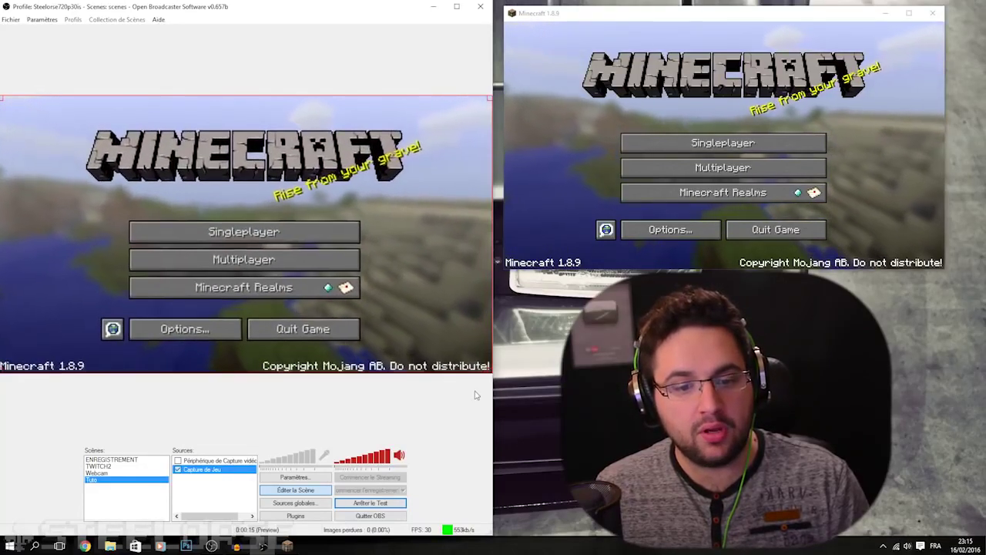
pyautogui.click(484, 373)
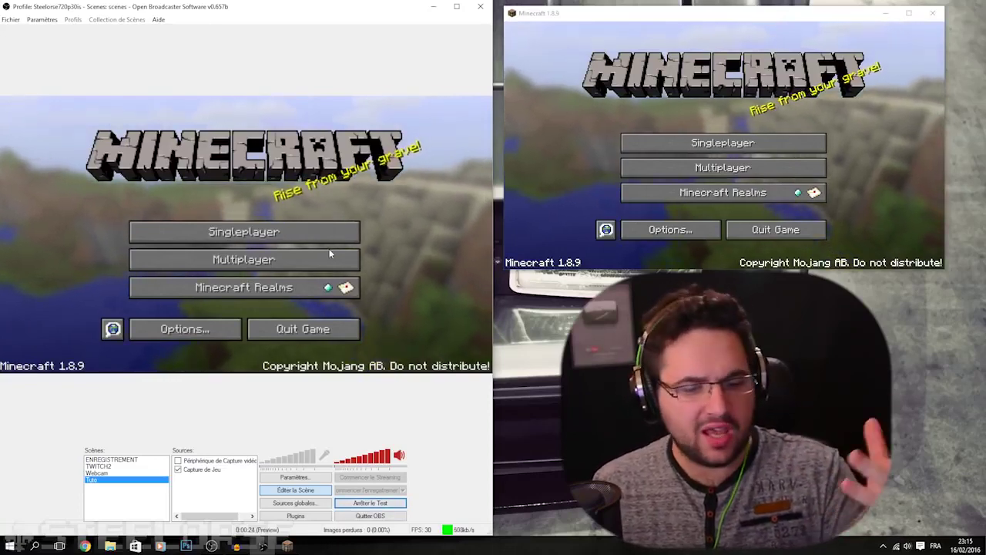
# Stop the test preview, check the output file path in the streaming settings, and close the settings
pyautogui.click(356, 503)
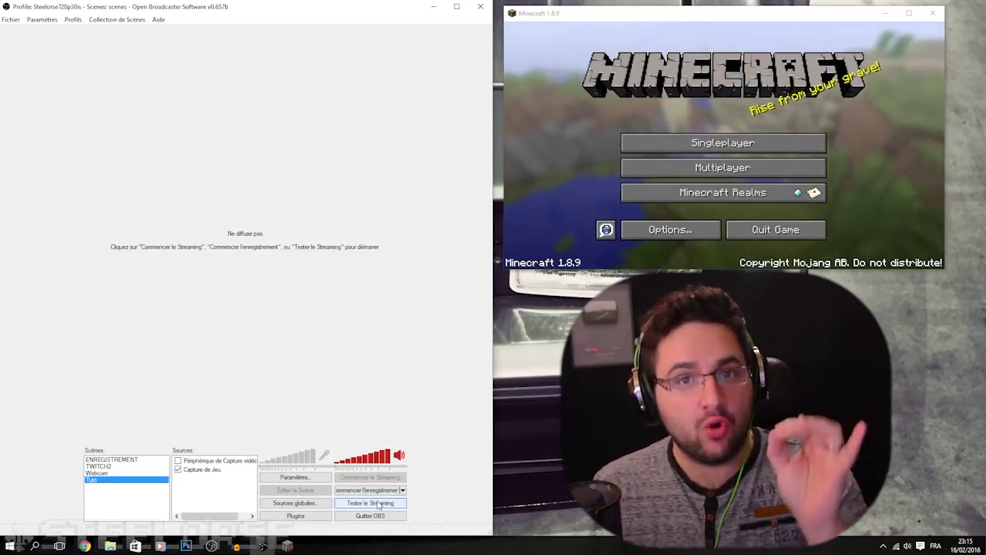
pyautogui.click(292, 477)
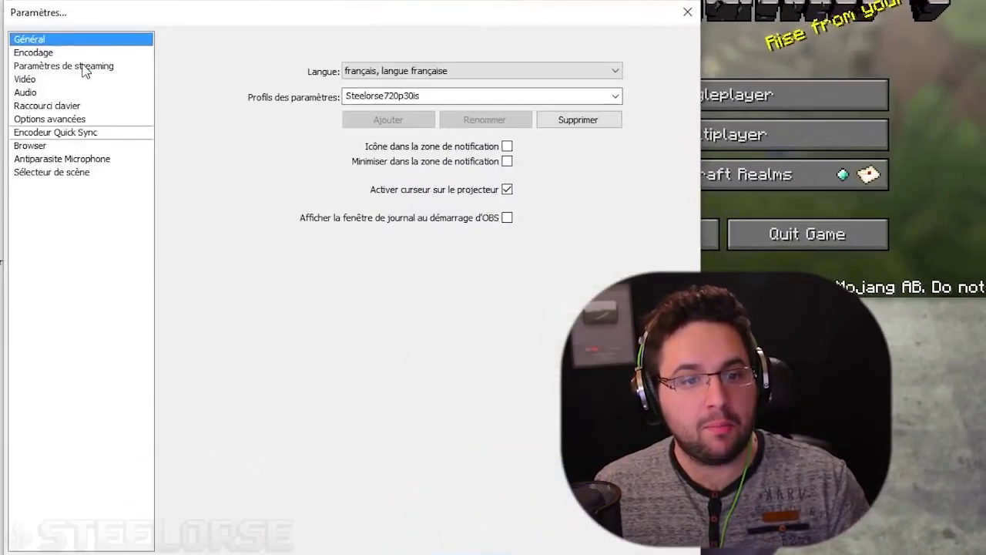
pyautogui.click(85, 67)
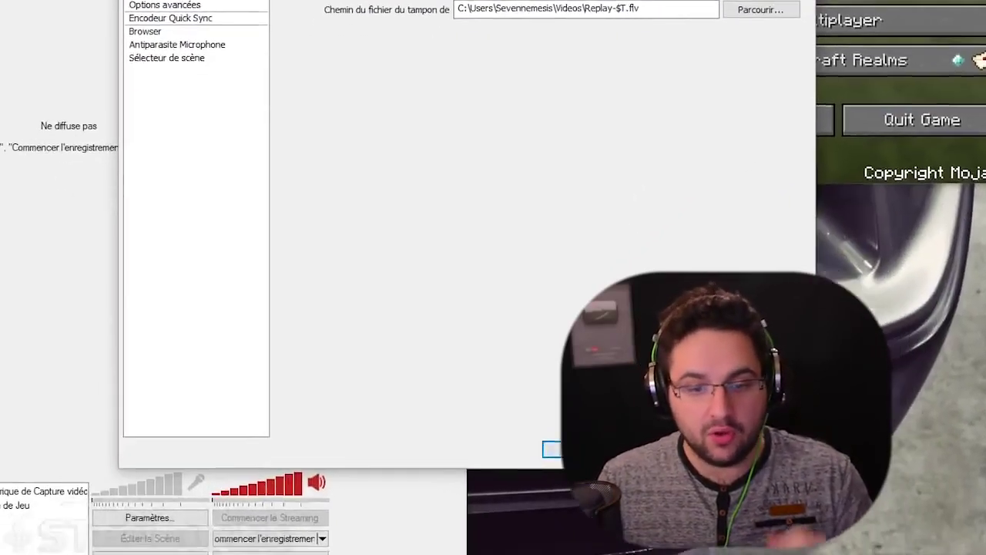
pyautogui.press('Return')
# Start recording, then open Minecraft's Singleplayer screen and return to its main menu
pyautogui.click(378, 455)
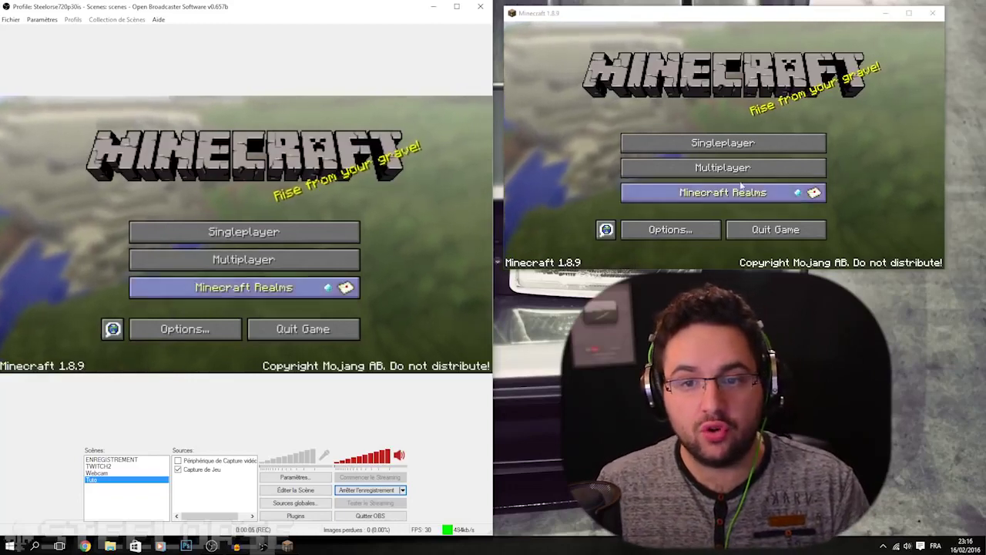
pyautogui.click(716, 142)
pyautogui.click(843, 250)
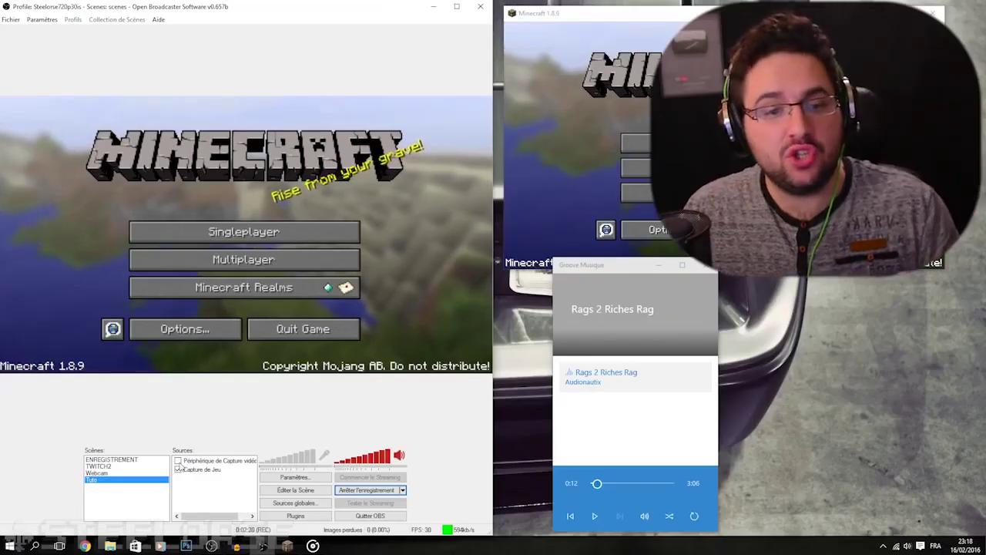
# Show the webcam source over the Minecraft capture in the scene
pyautogui.click(178, 469)
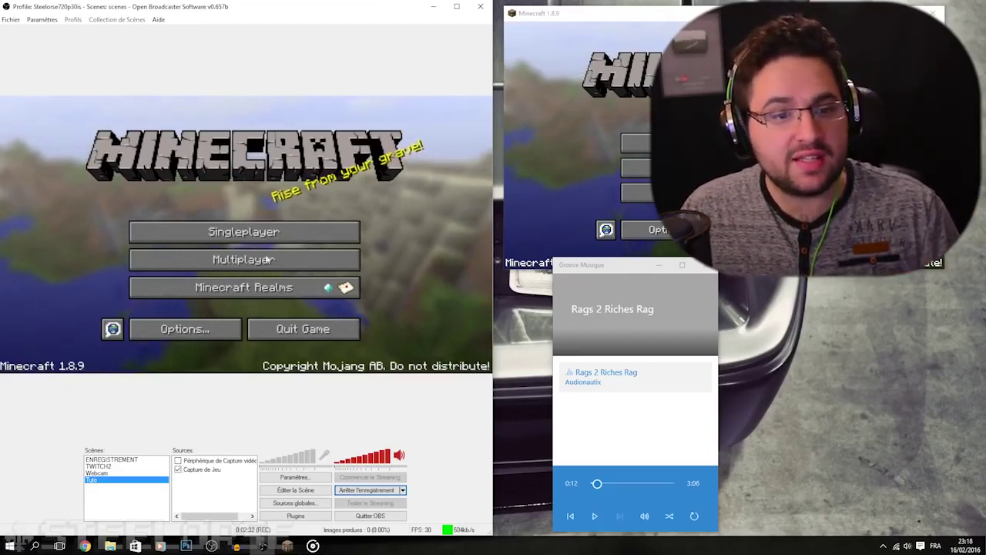
pyautogui.click(178, 460)
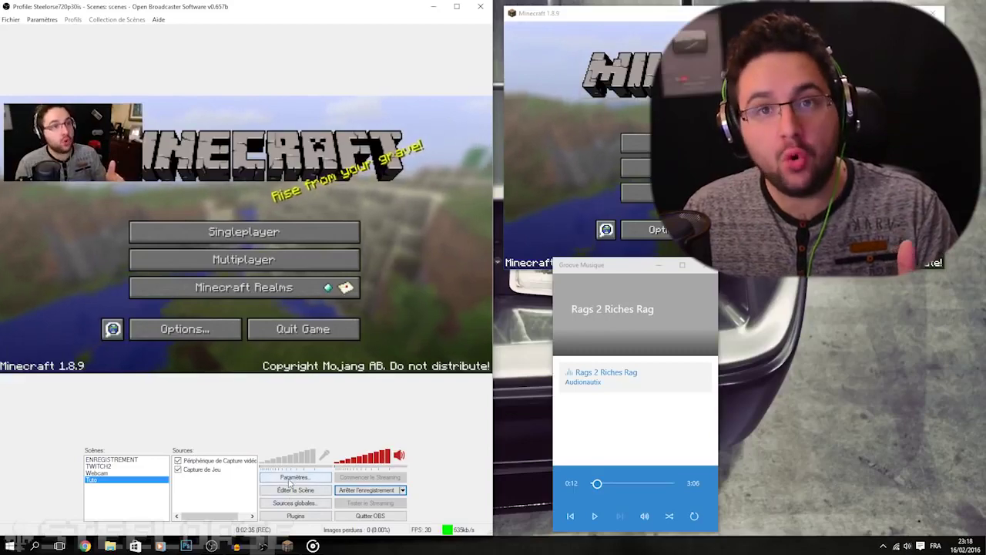
# Set the auxiliary audio device to Microphone (2- AT2020 USB) in the audio settings and apply it
pyautogui.click(294, 477)
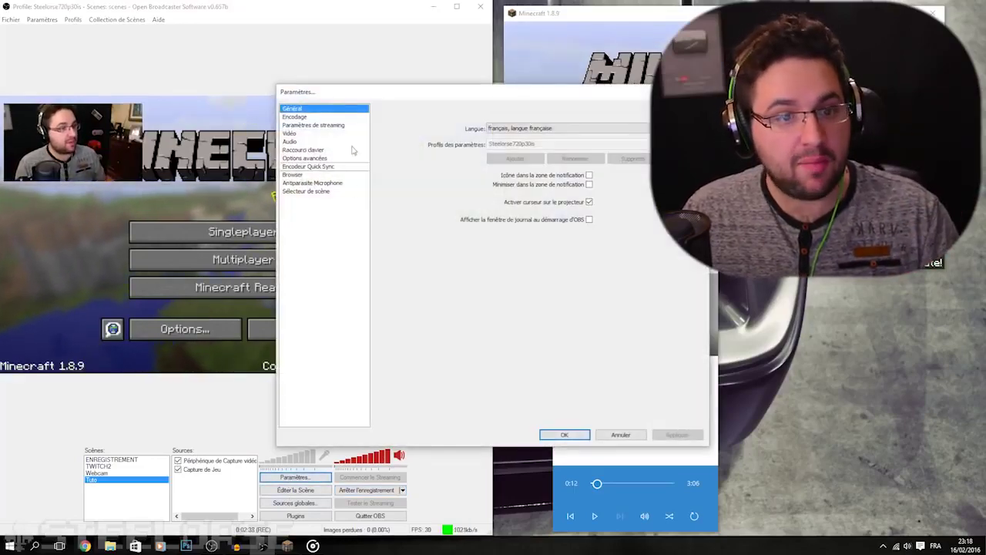
pyautogui.click(290, 142)
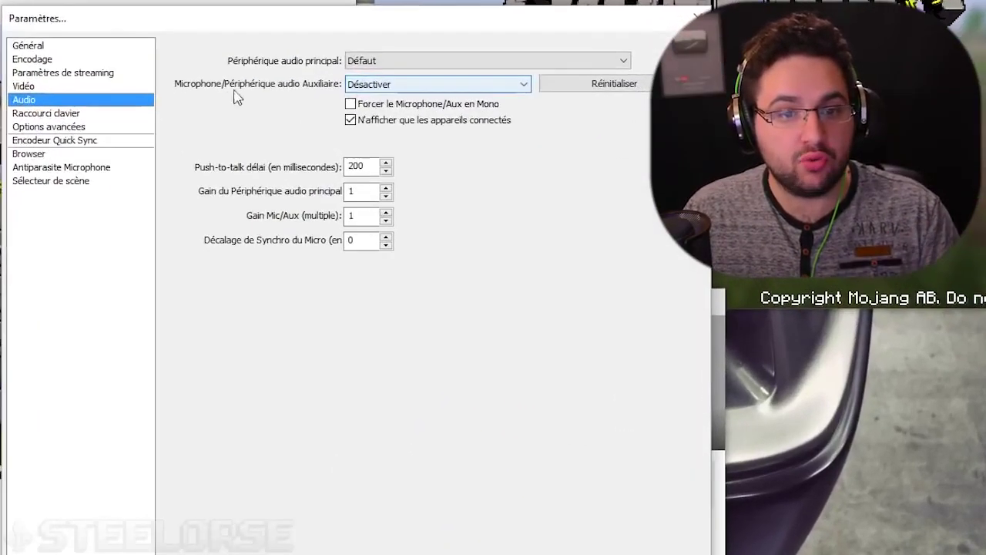
pyautogui.click(438, 84)
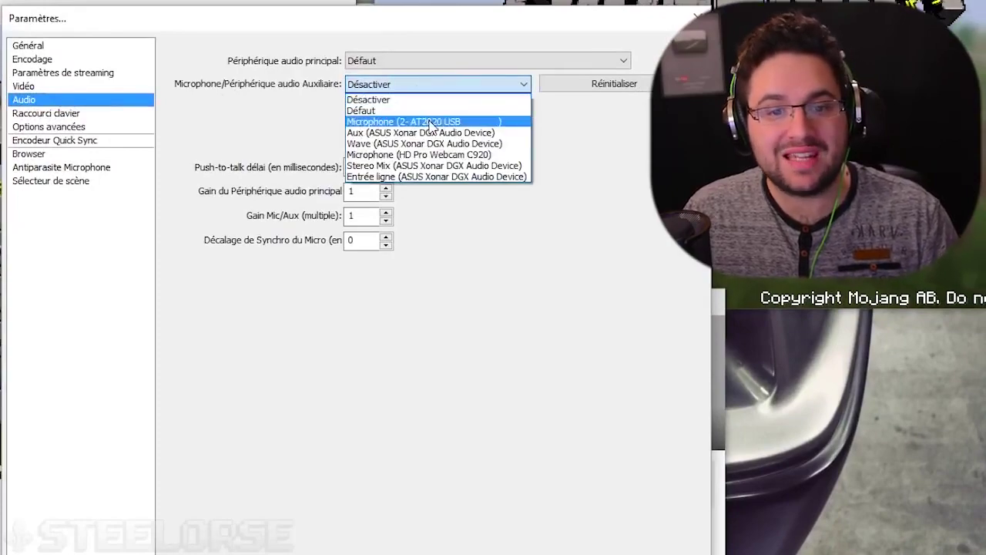
pyautogui.click(416, 118)
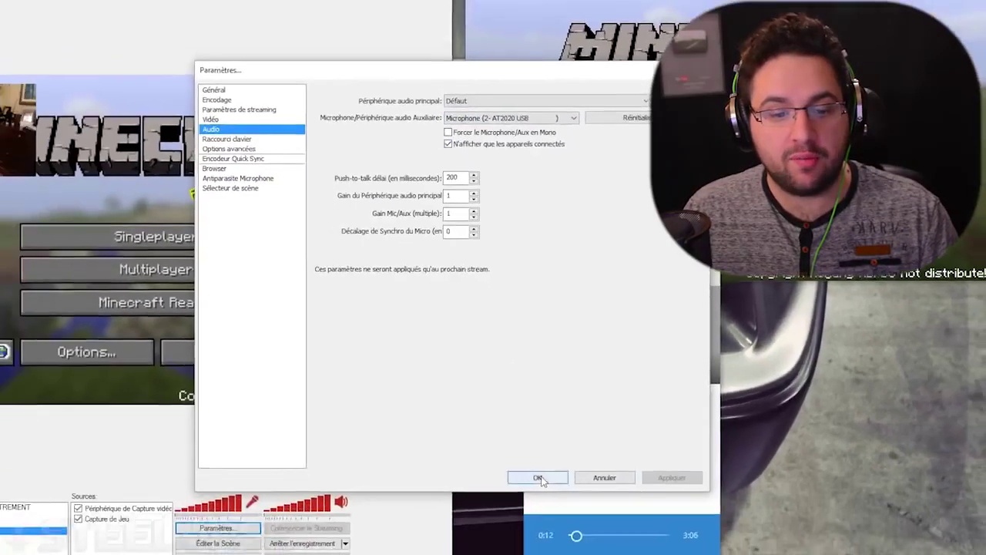
pyautogui.click(538, 477)
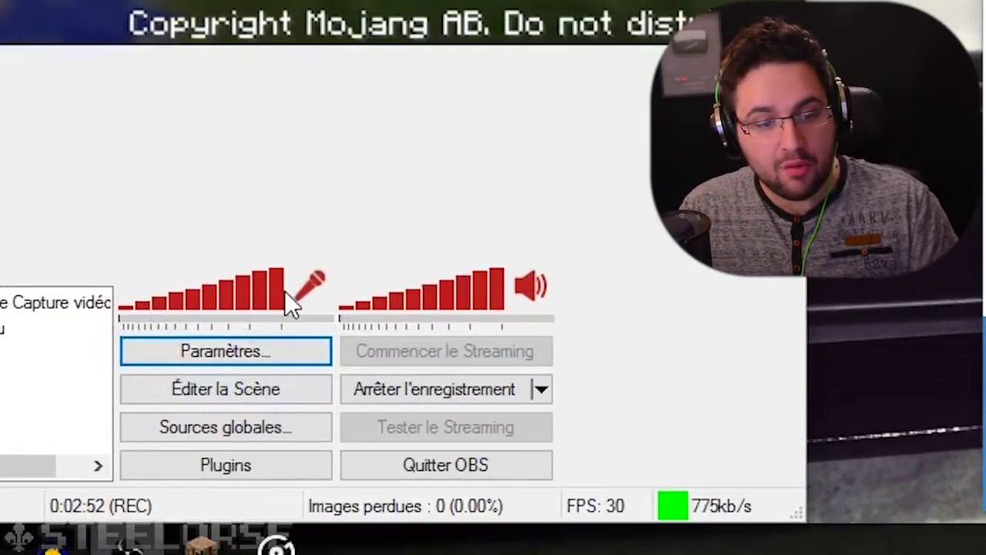
# Adjust the microphone level, then switch to Groove Musique and open its volume control
pyautogui.moveTo(284, 296)
pyautogui.mouseDown()
pyautogui.moveTo(221, 297)
pyautogui.moveTo(297, 297)
pyautogui.mouseUp()
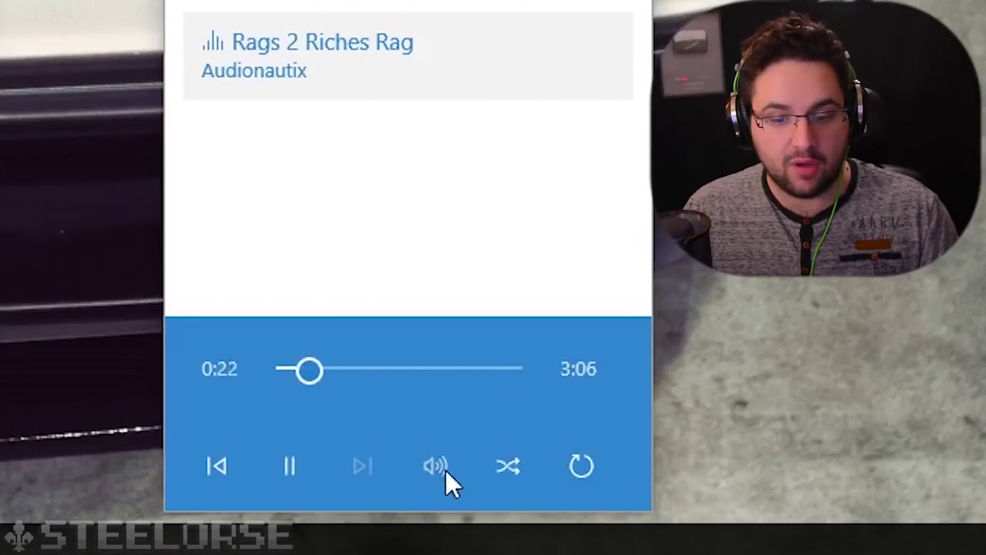
pyautogui.click(445, 470)
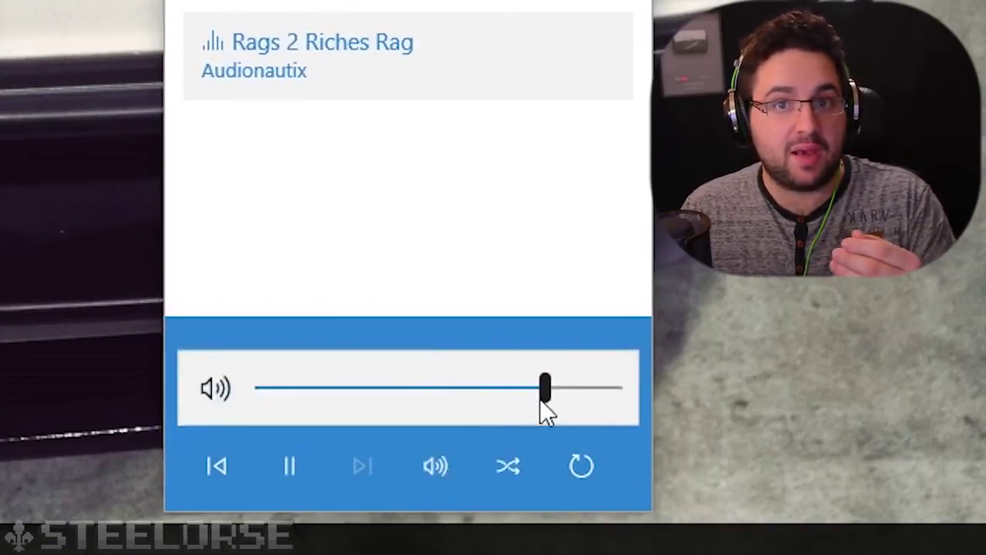